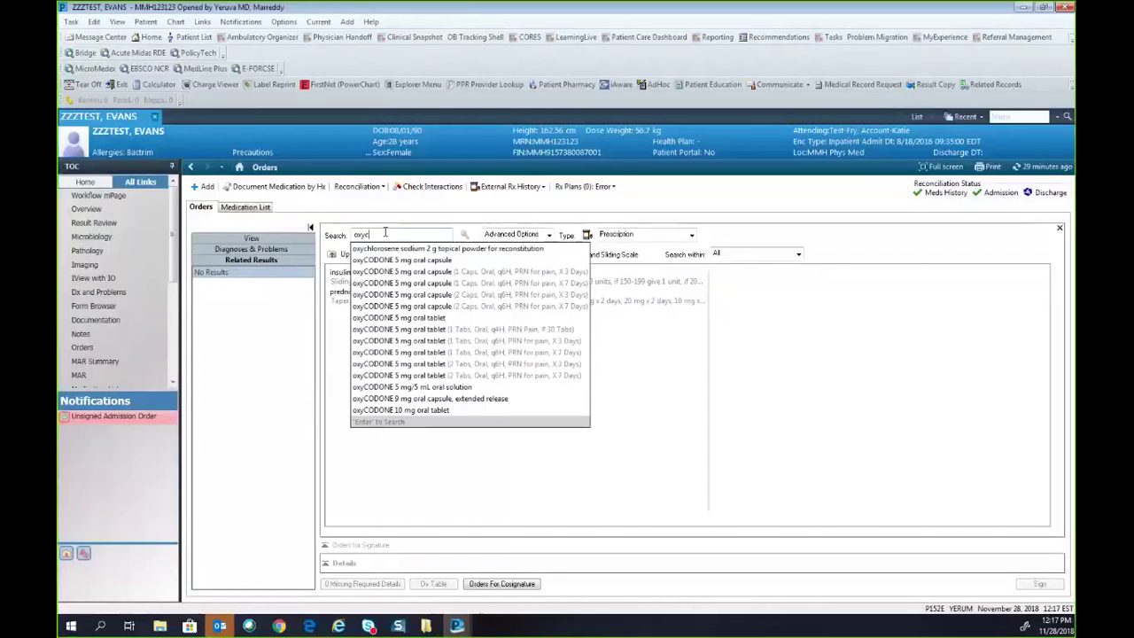
Add an inpatient oxyCODONE 5 mg tablet order (oral, q4H PRN) from an oxycodone search, and remove it unsigned.
text(odone)
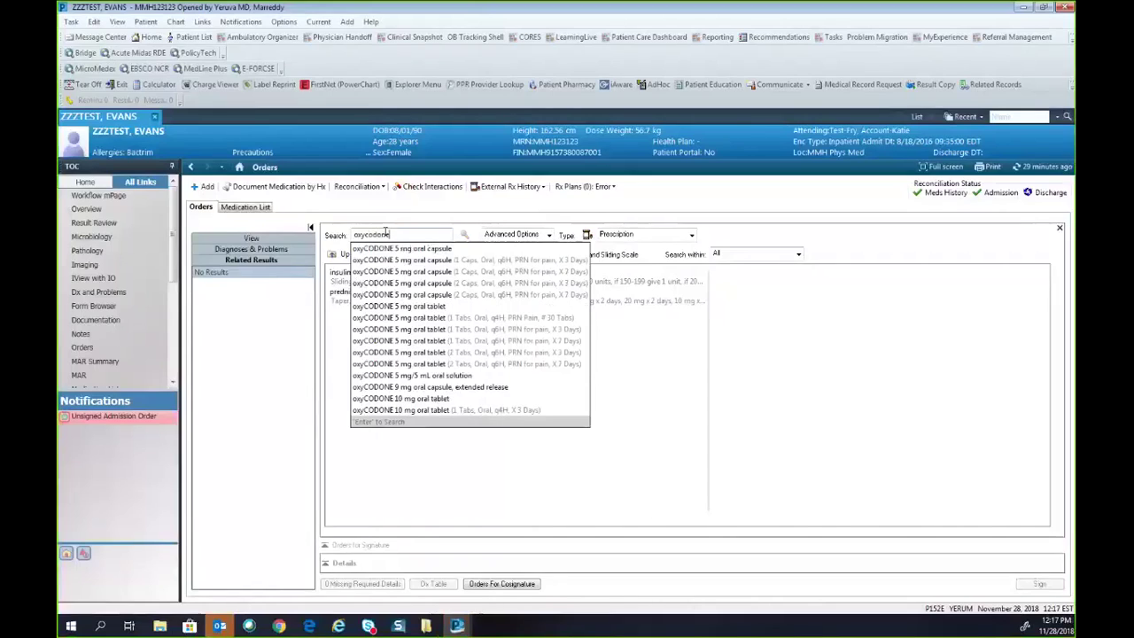
click(691, 235)
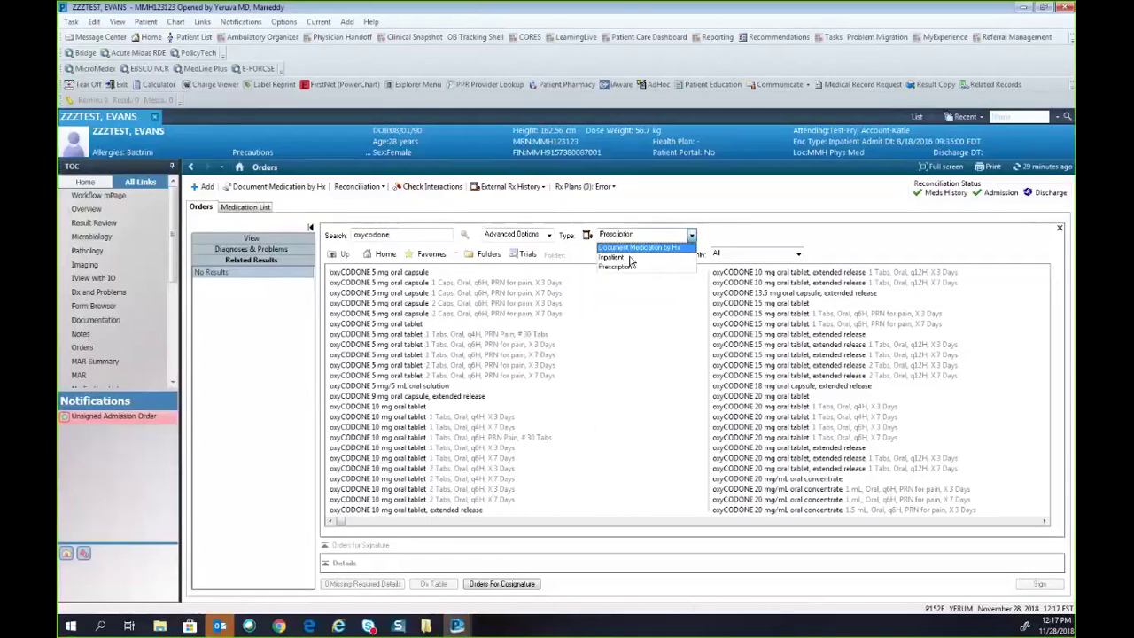
click(630, 258)
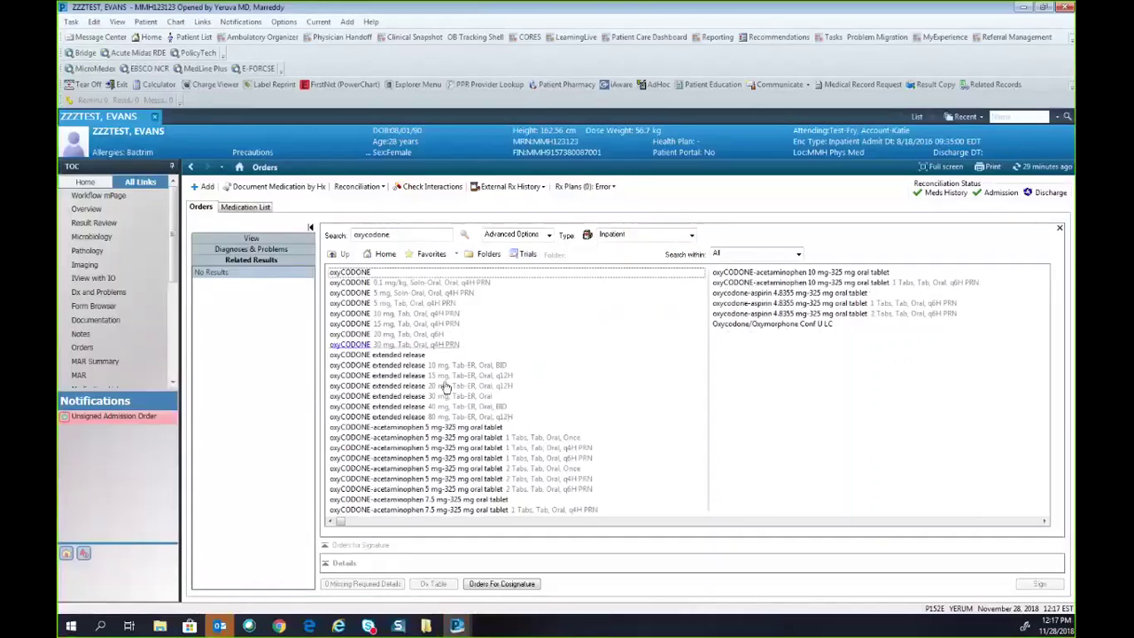
click(436, 303)
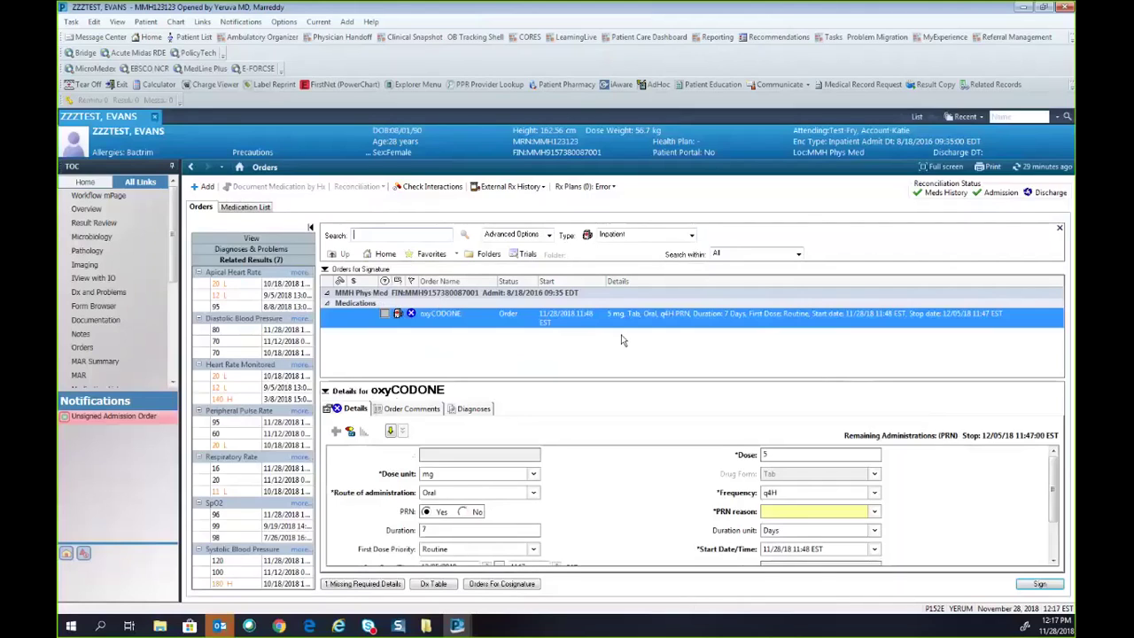
right_click(678, 325)
click(708, 332)
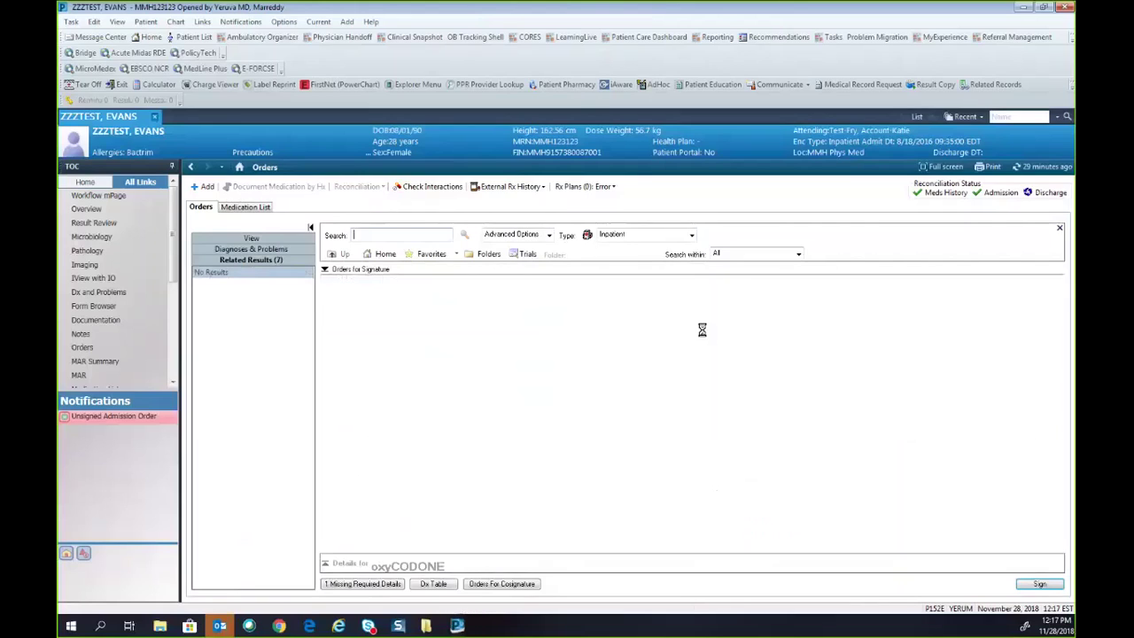
Start a prescription for oxyCODONE 5 mg oral capsule with 1 Caps, Oral, q6H, PRN for pain, X 3 Days, and maximize the opioid advisor.
click(692, 236)
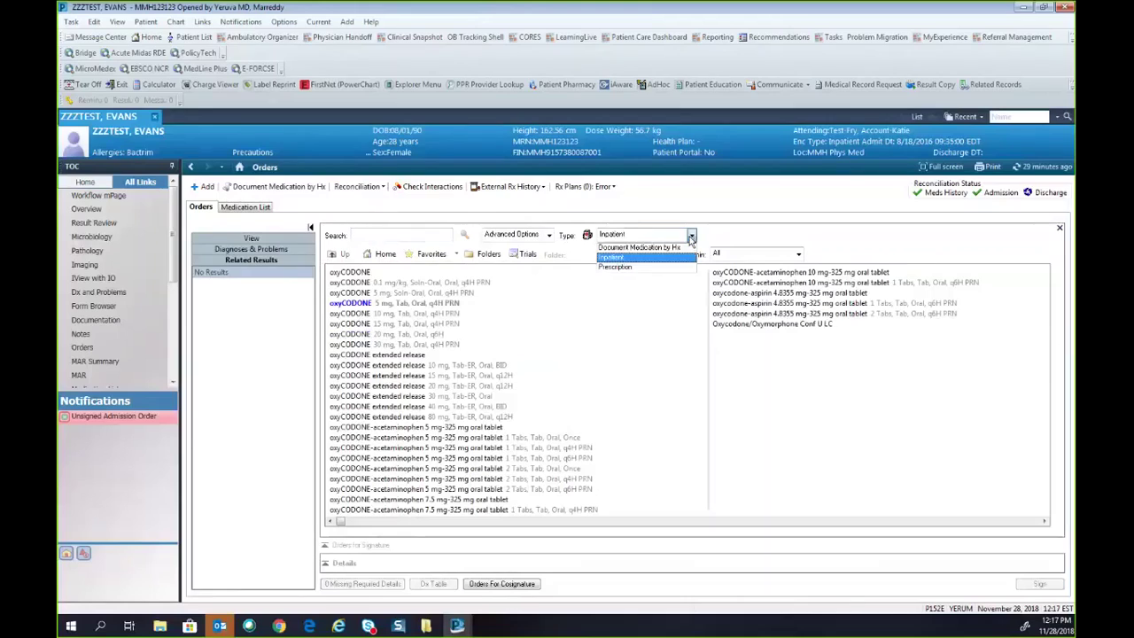
click(620, 269)
click(379, 232)
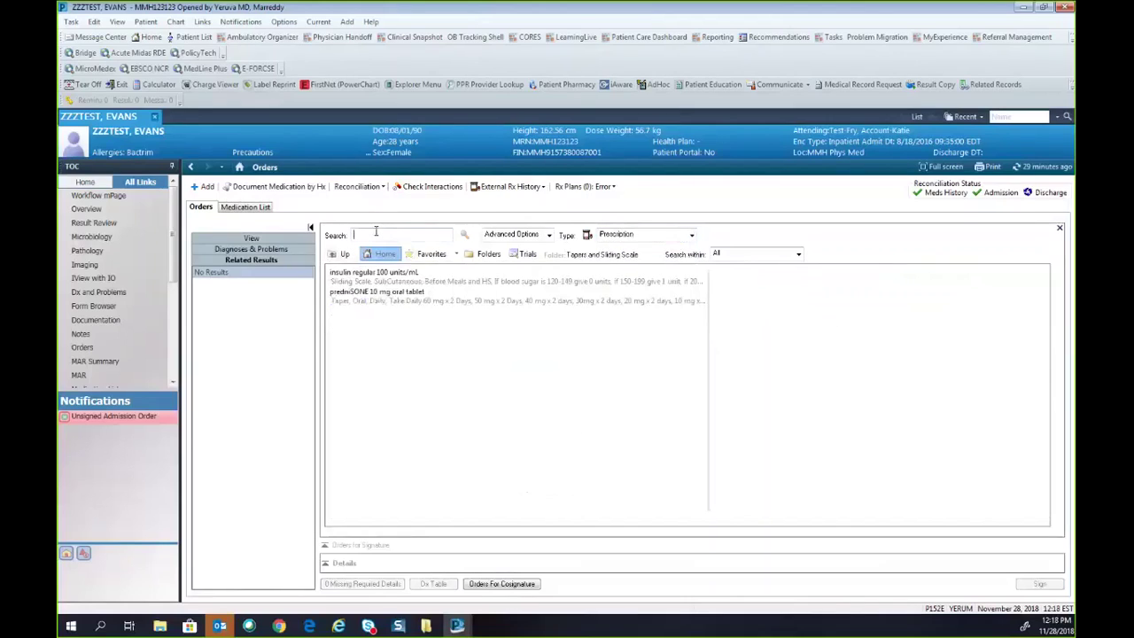
text(oxycodo)
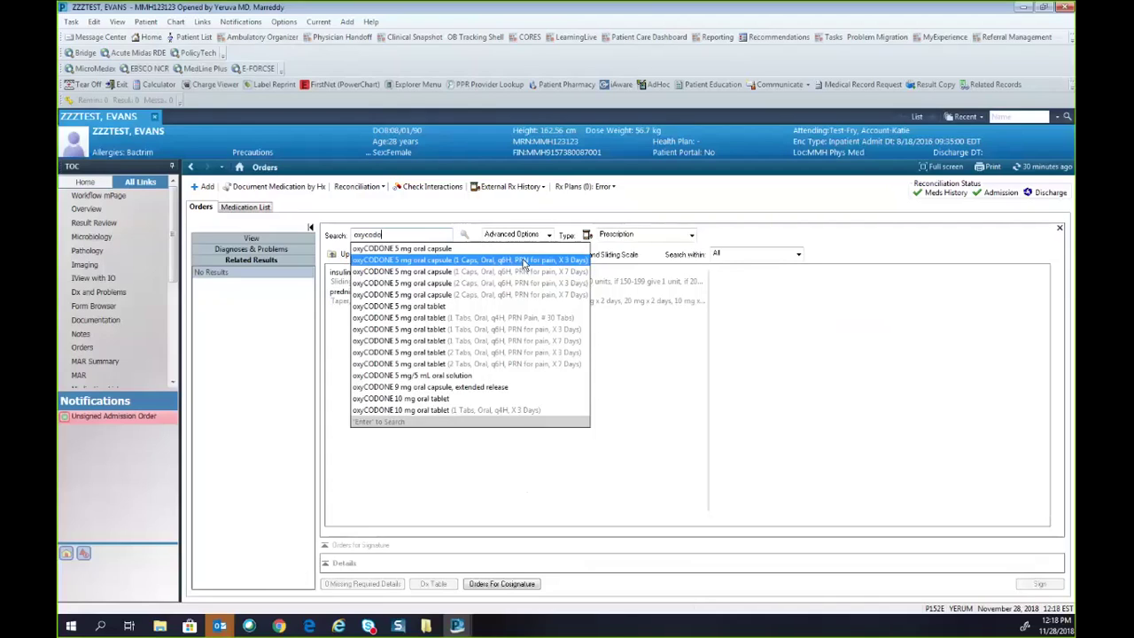
click(522, 260)
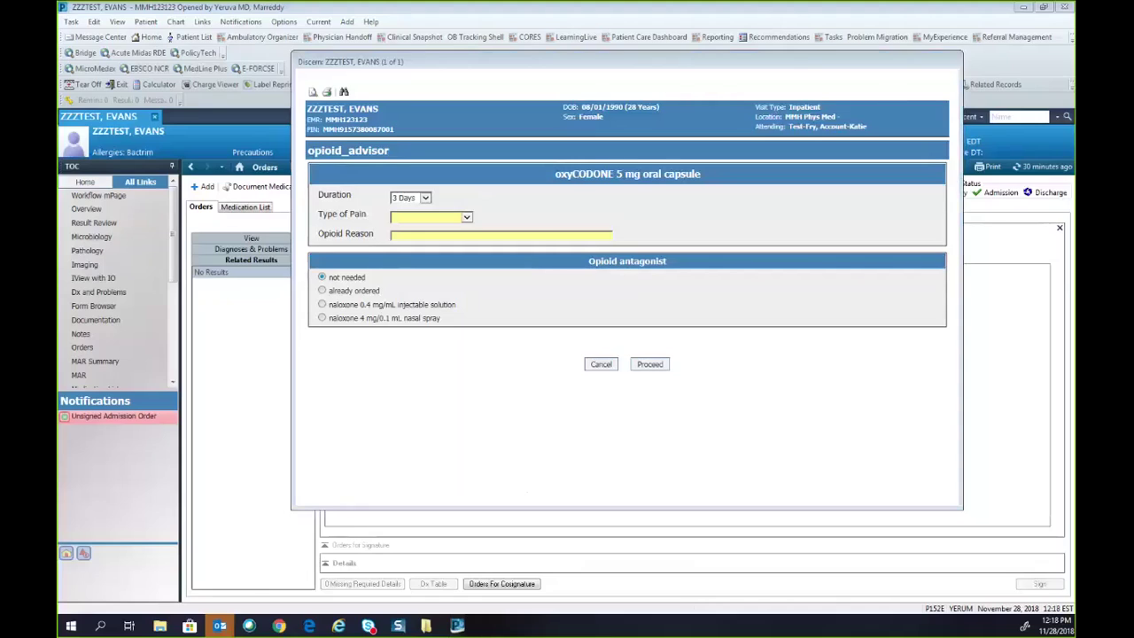
double_click(651, 61)
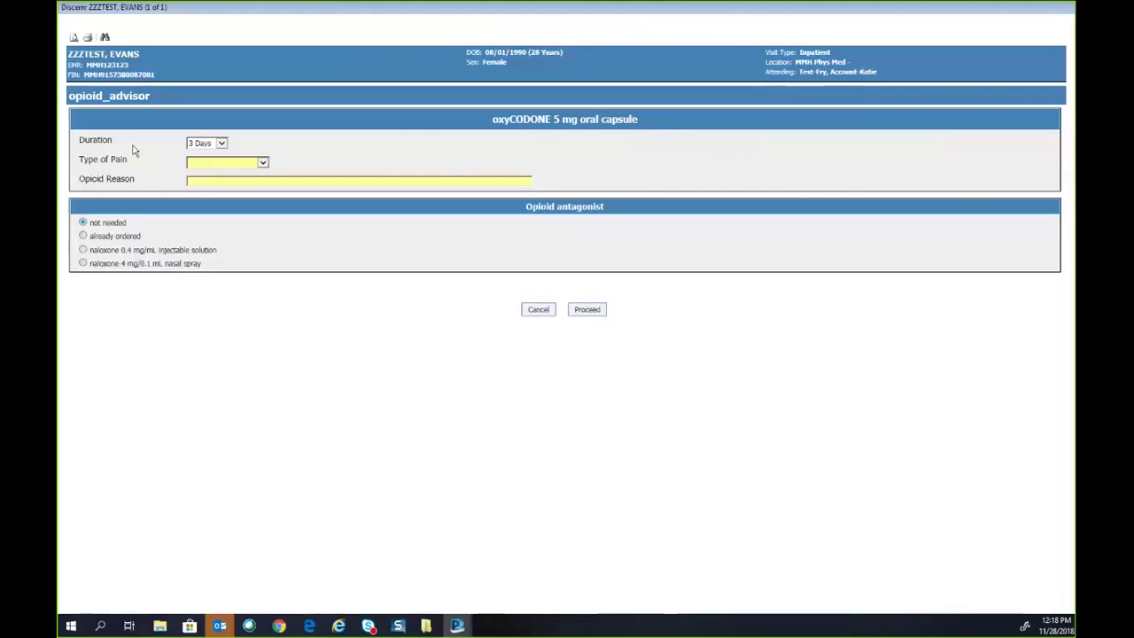
Set the opioid advisor's duration to 7 Days and the type of pain to Acute Pain.
click(222, 144)
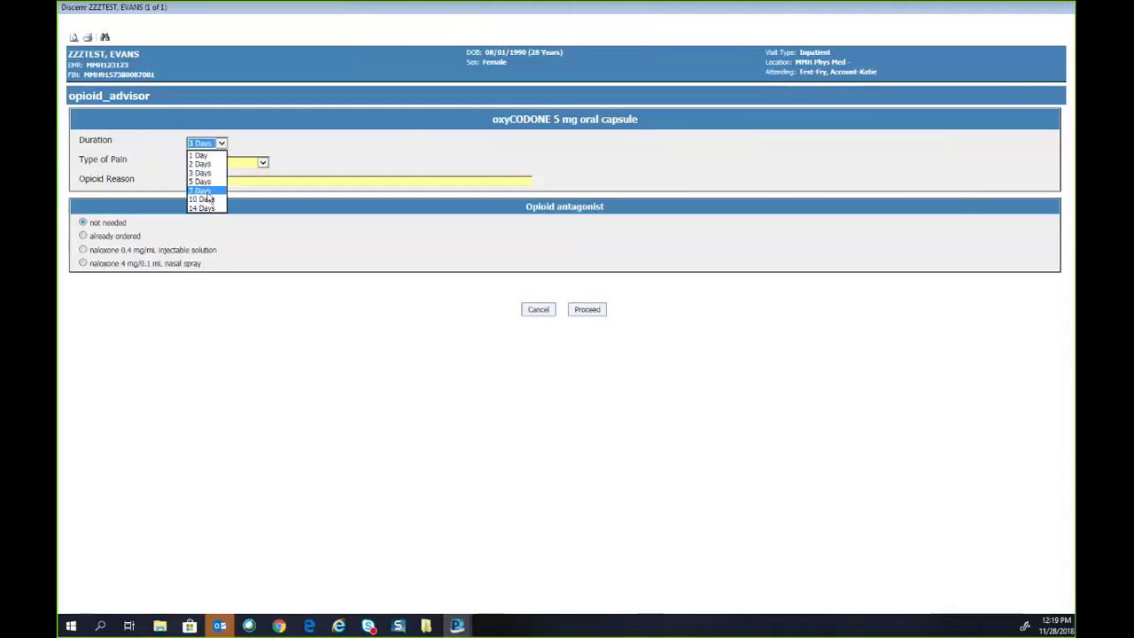
click(206, 194)
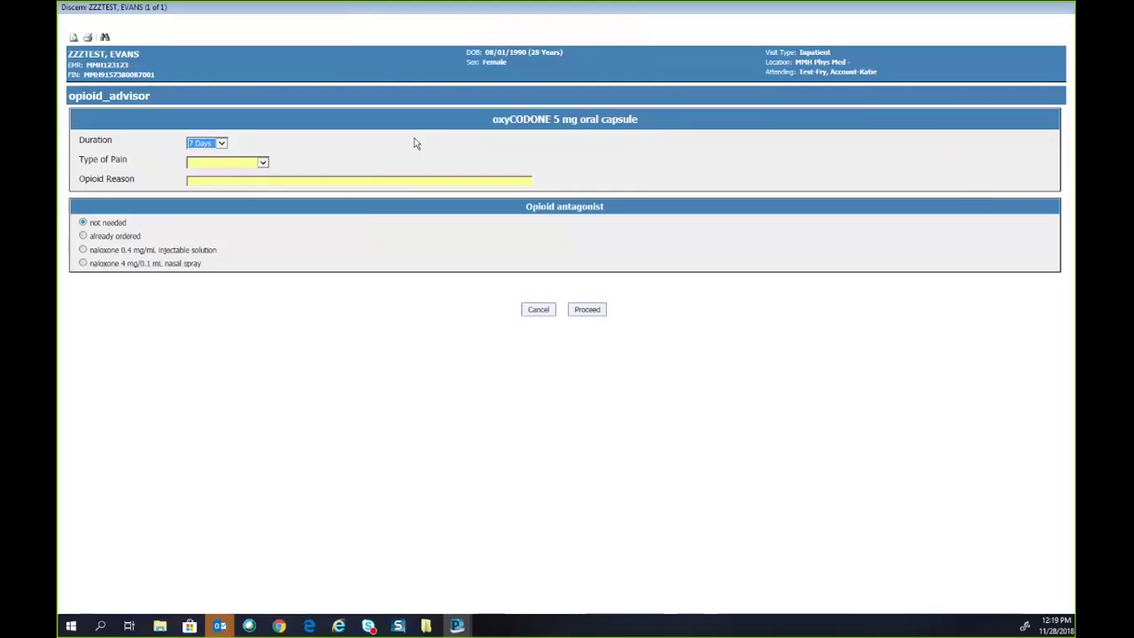
click(263, 163)
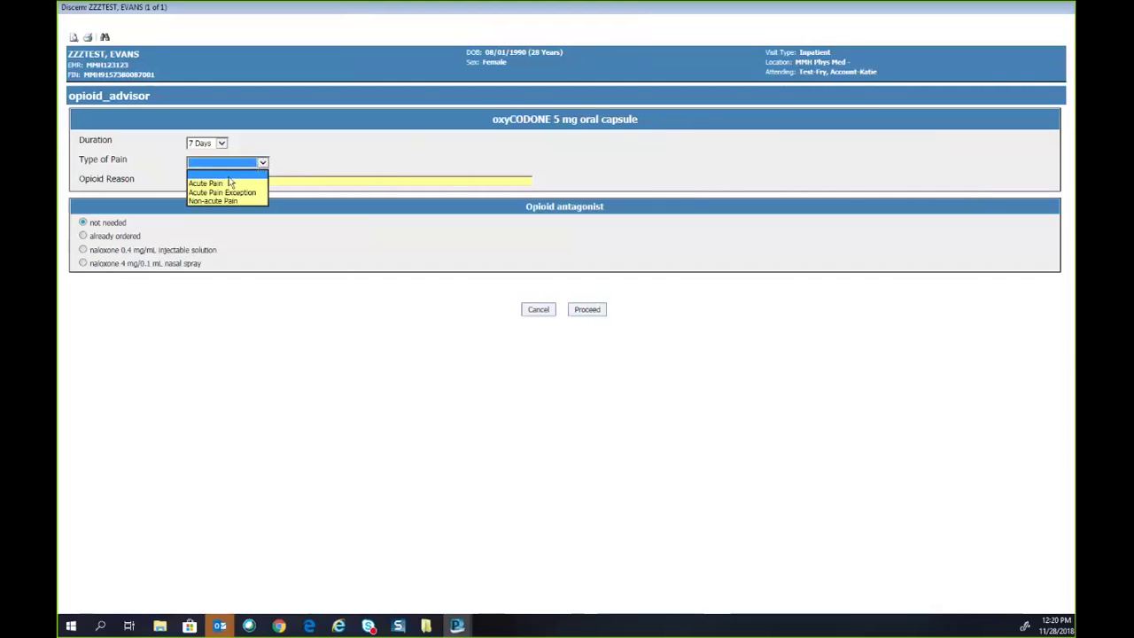
click(212, 184)
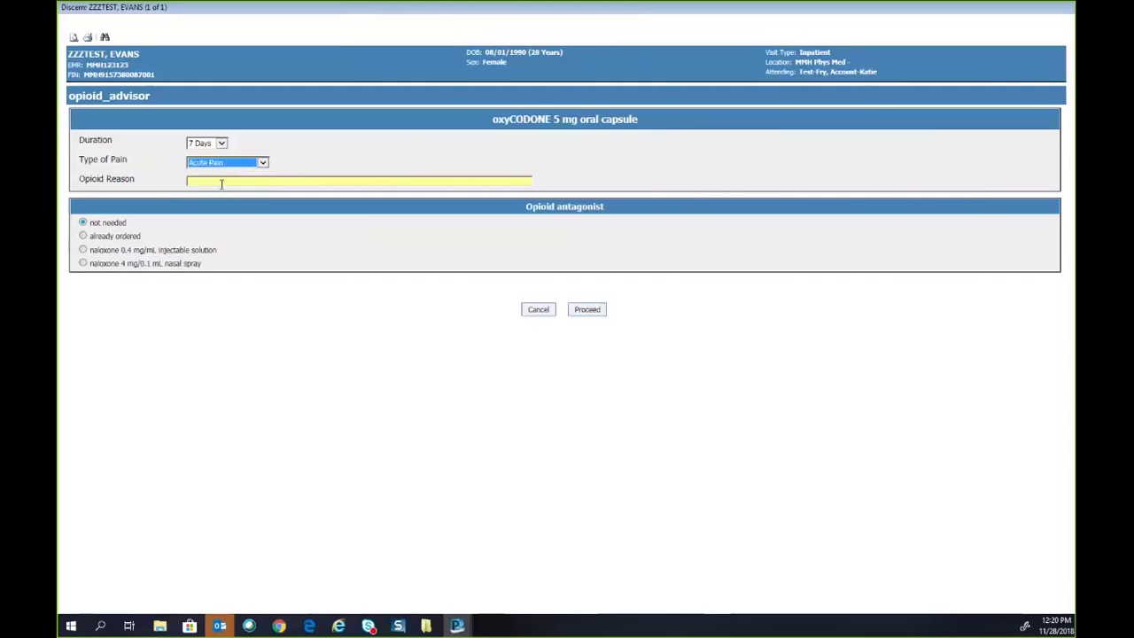
Enter Cancer as the opioid reason and try to proceed with the advisor.
click(222, 183)
text(Cancer)
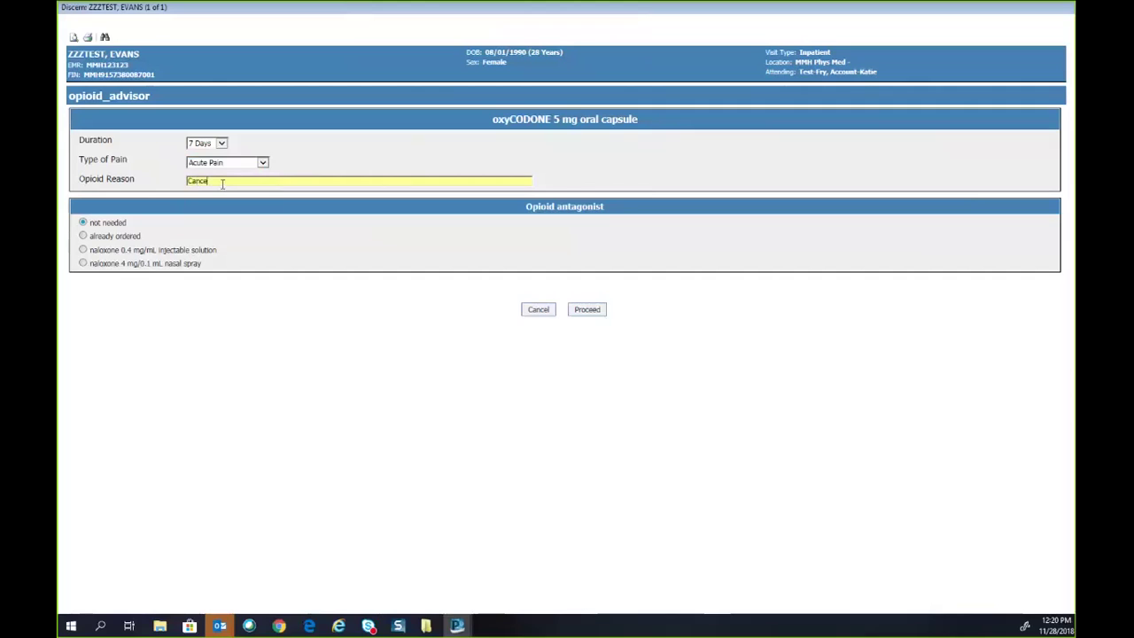
click(587, 309)
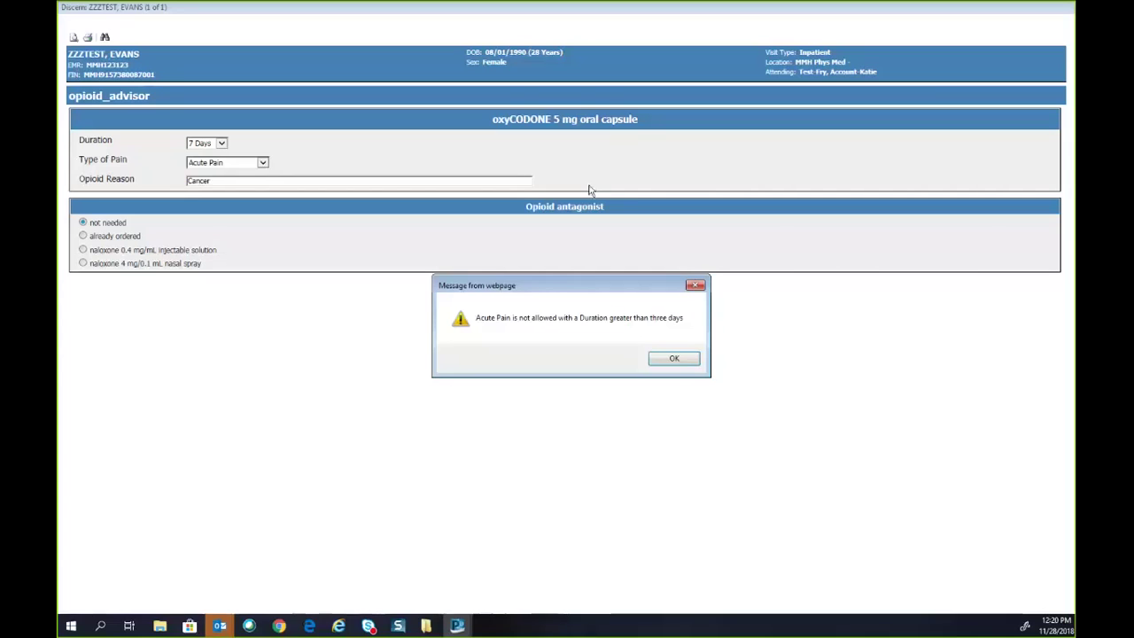
click(673, 358)
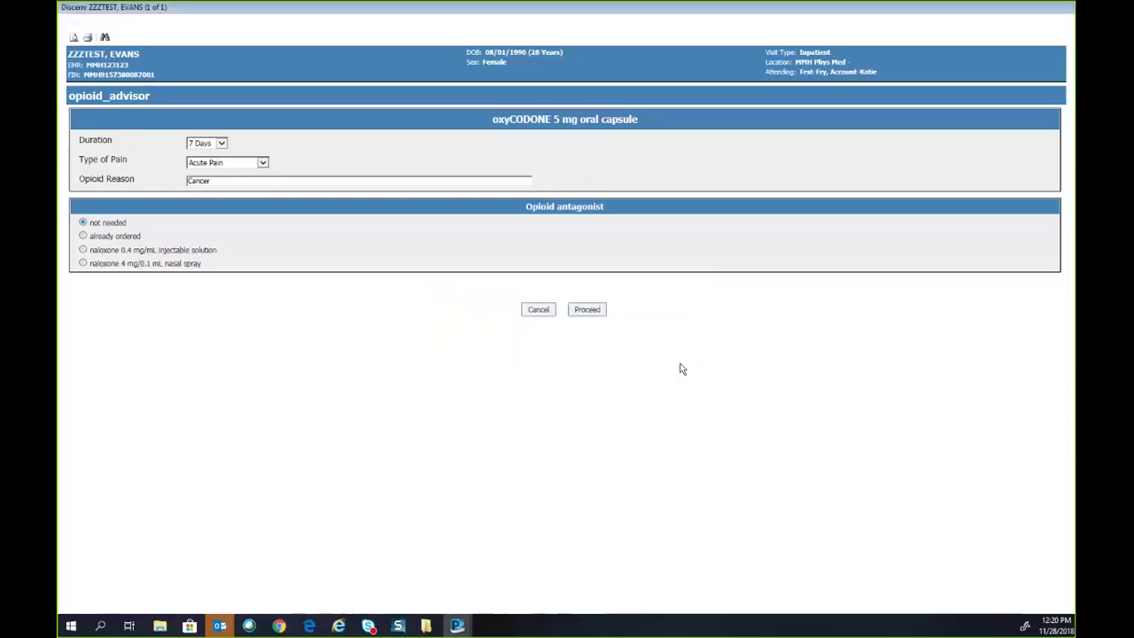
Set the duration to 3 Days, pain type to Acute Pain Exception and antagonist to naloxone 0.4 mg/mL injectable solution, and proceed.
click(221, 143)
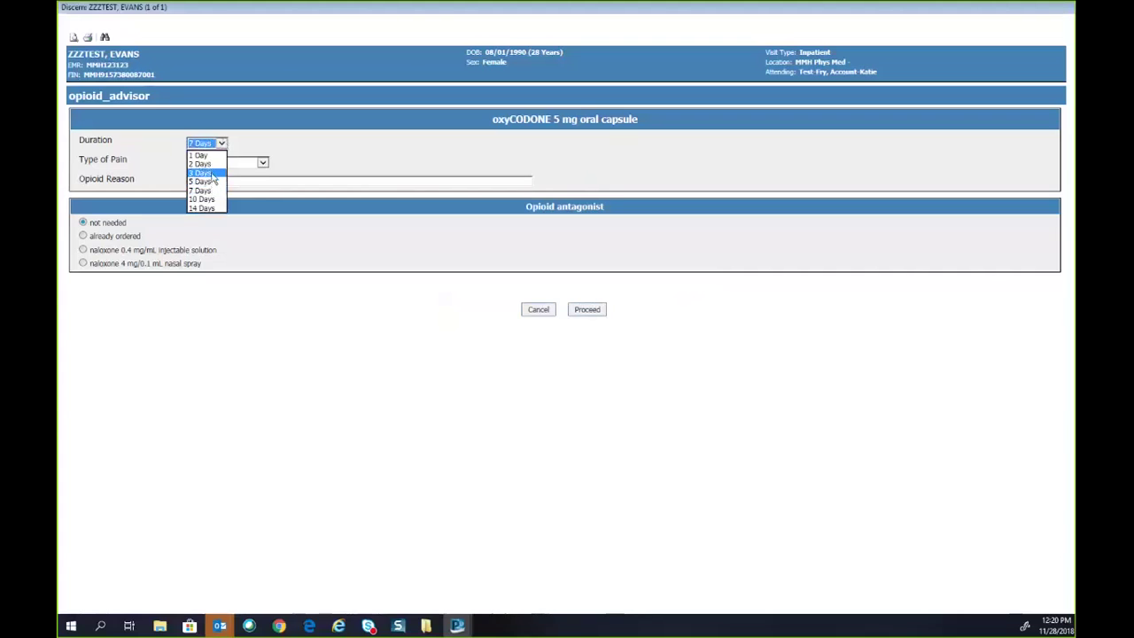
click(211, 174)
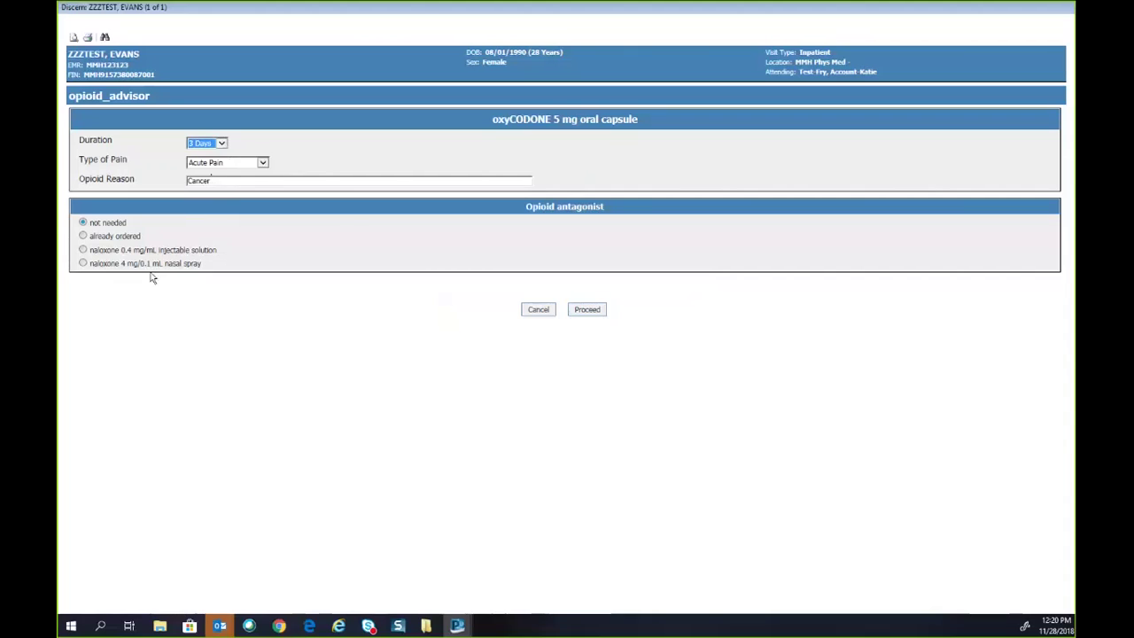
click(263, 163)
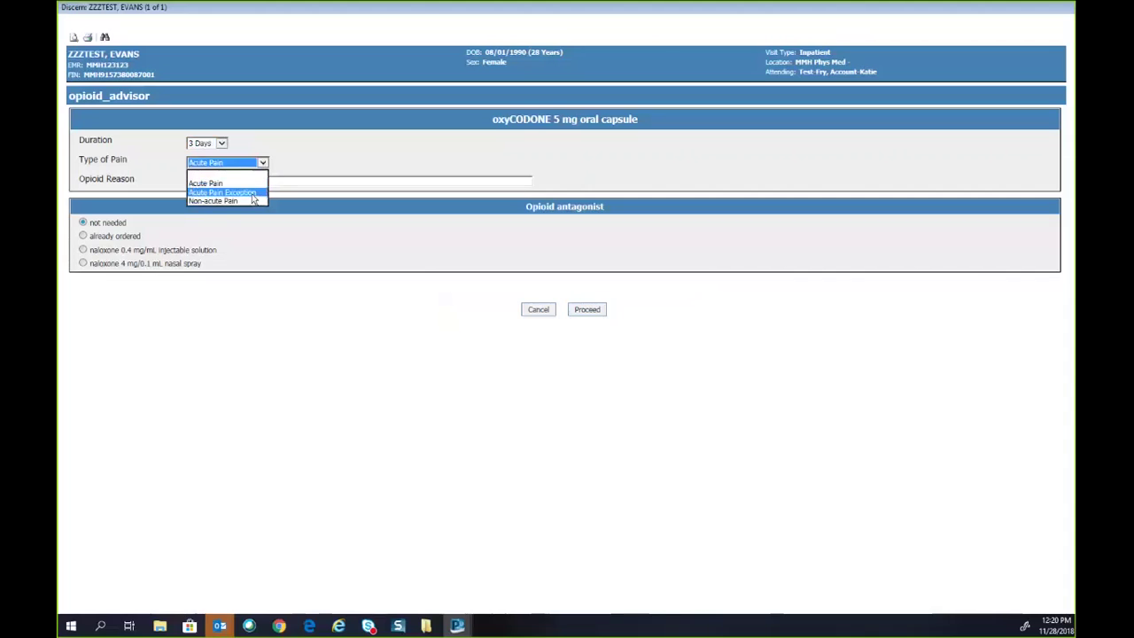
click(252, 193)
click(104, 249)
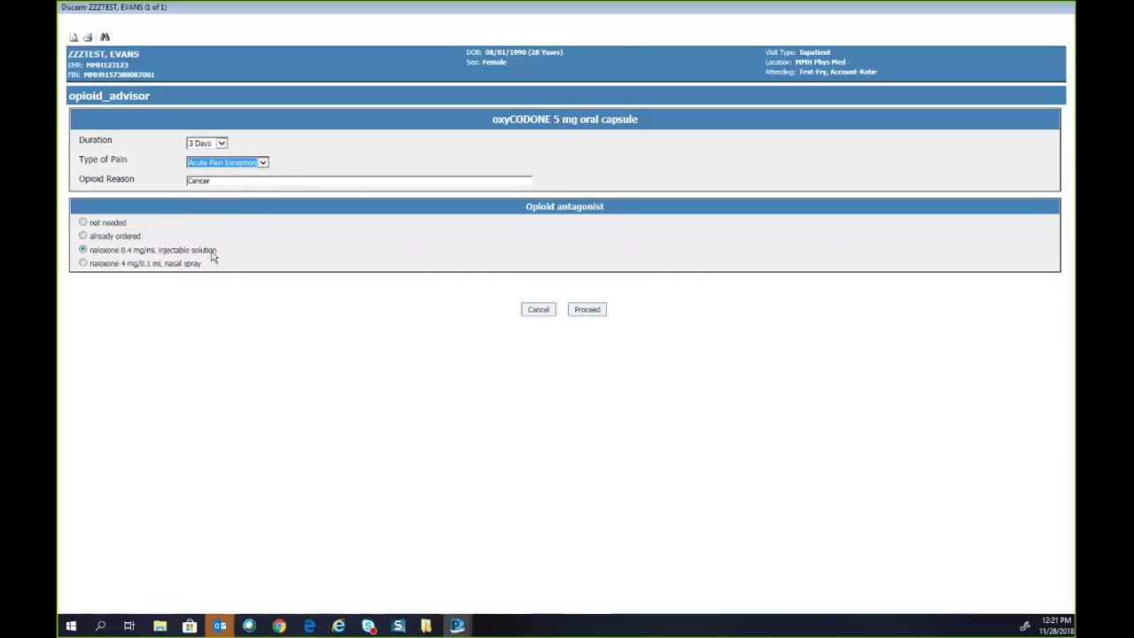
click(222, 182)
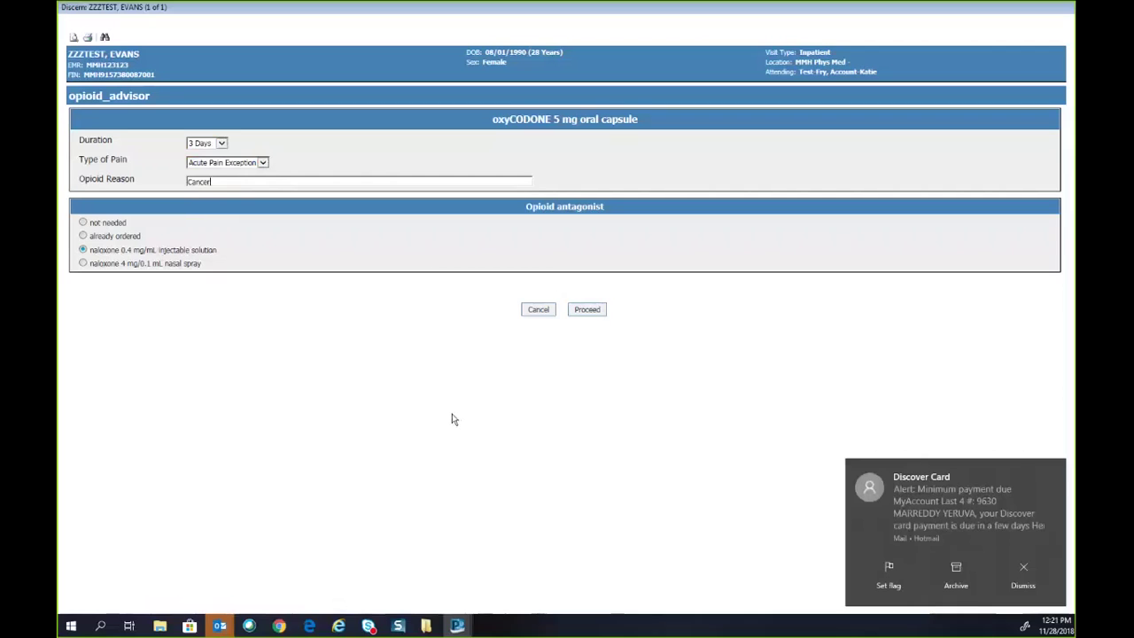
click(1023, 572)
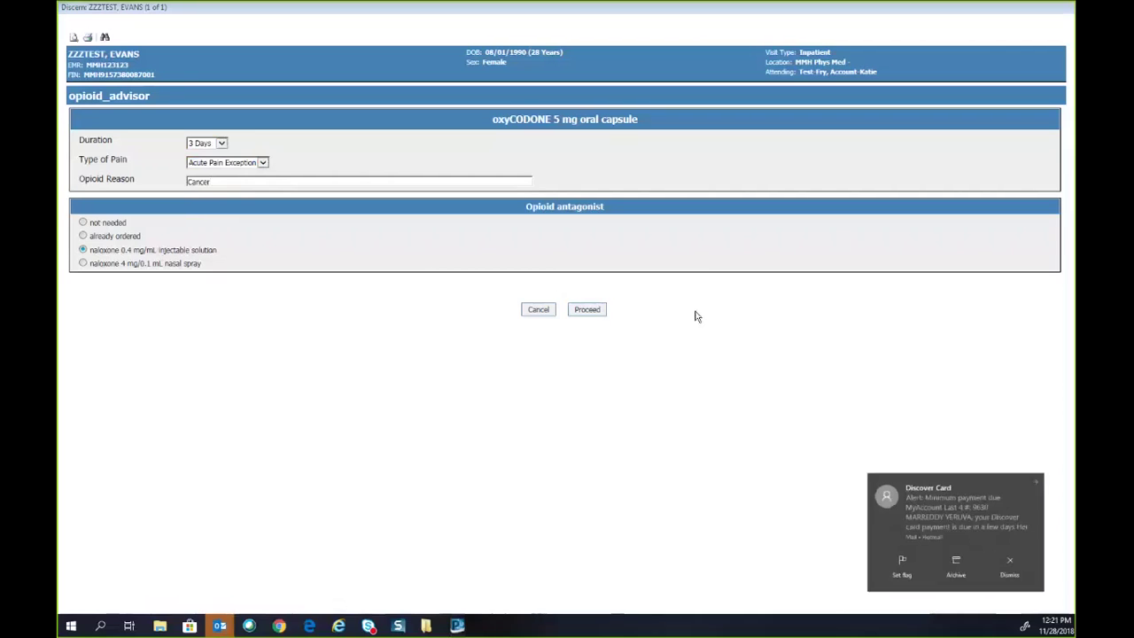
click(585, 310)
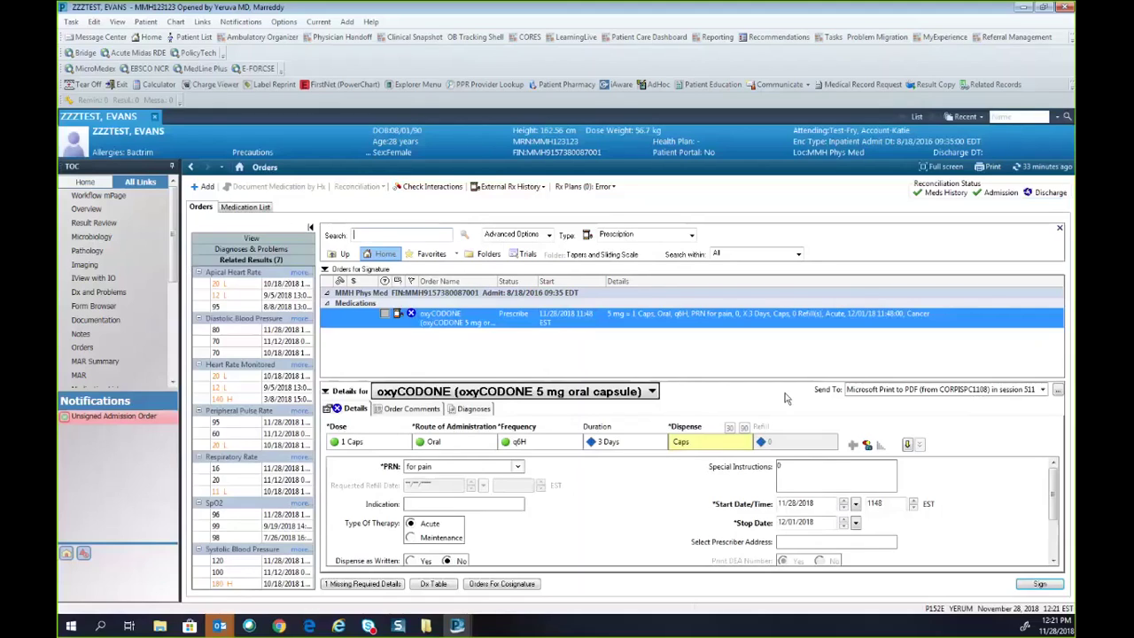
Set the oxyCODONE prescription's dispense quantity to 9 Caps and sign the orders.
click(680, 440)
text(9)
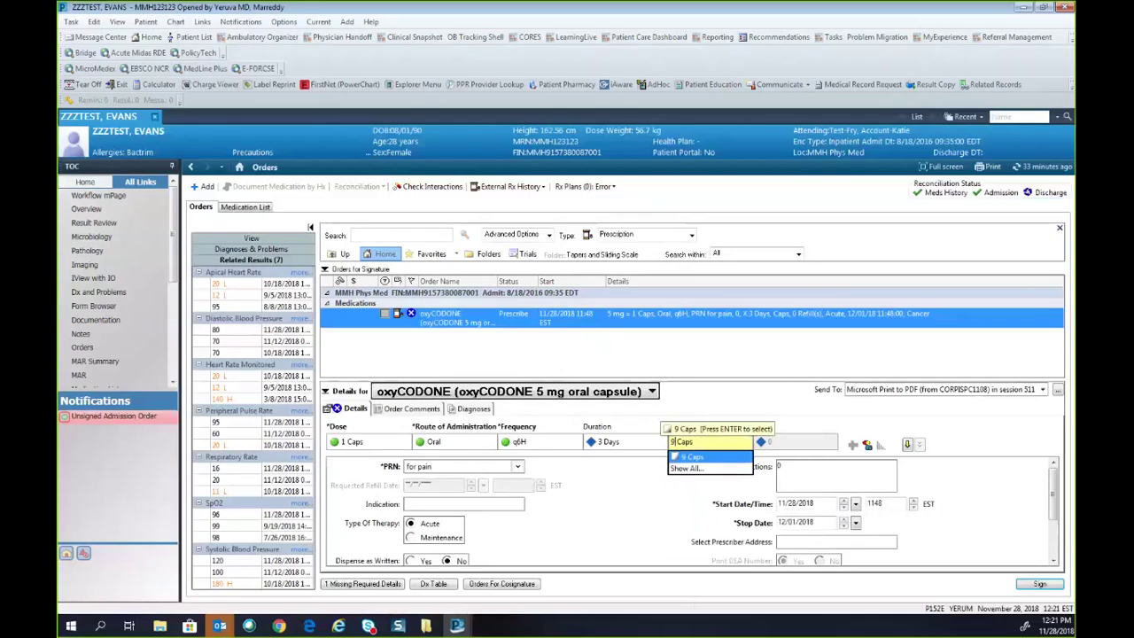
click(1040, 585)
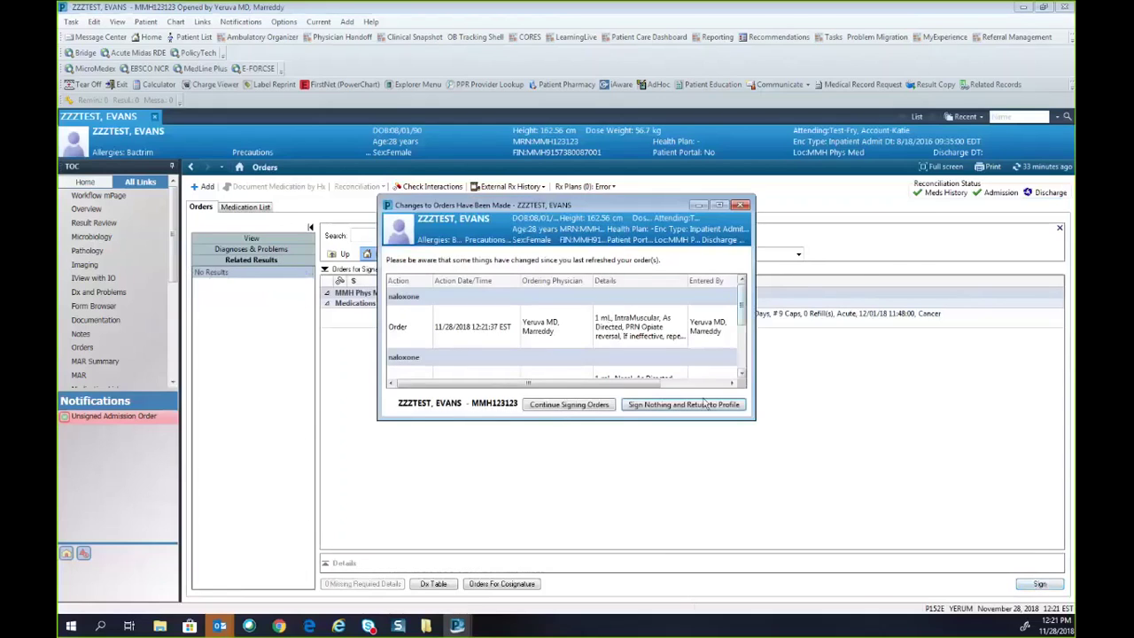
click(564, 403)
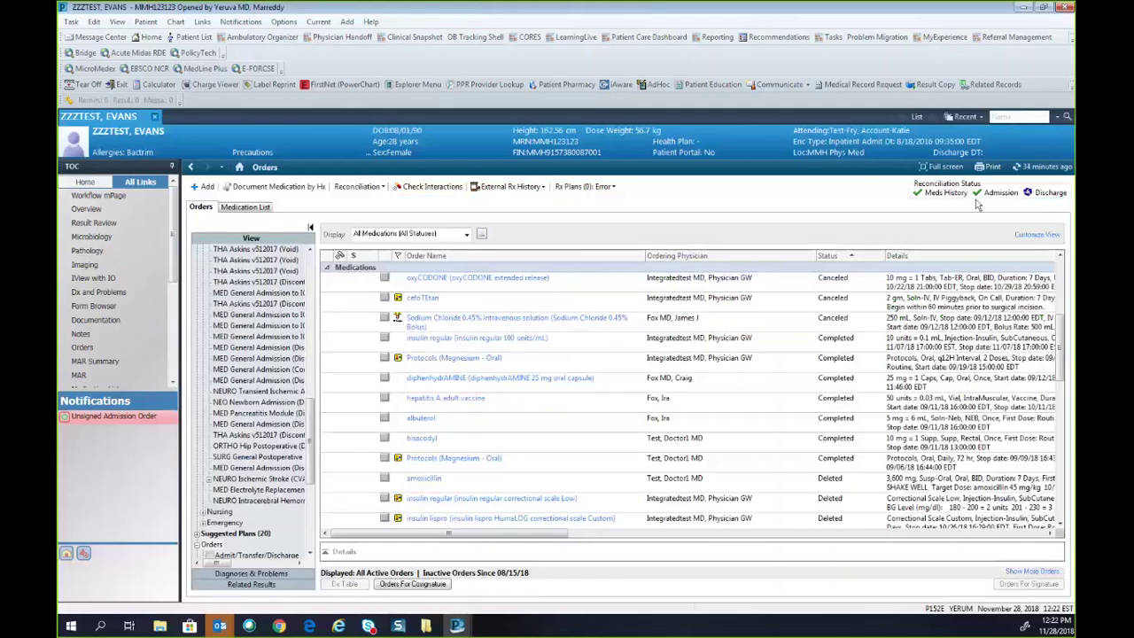
Refresh the orders list and review the order information of the newly prescribed oxyCODONE 5 mg oral capsule.
click(1032, 169)
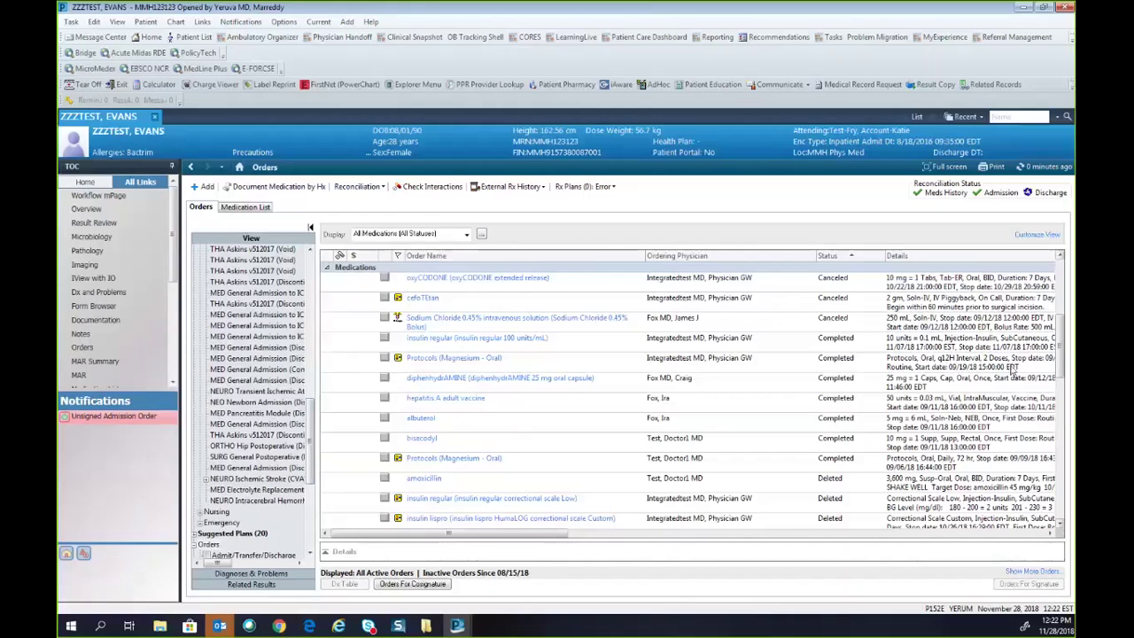
drag(1056, 347, 1070, 438)
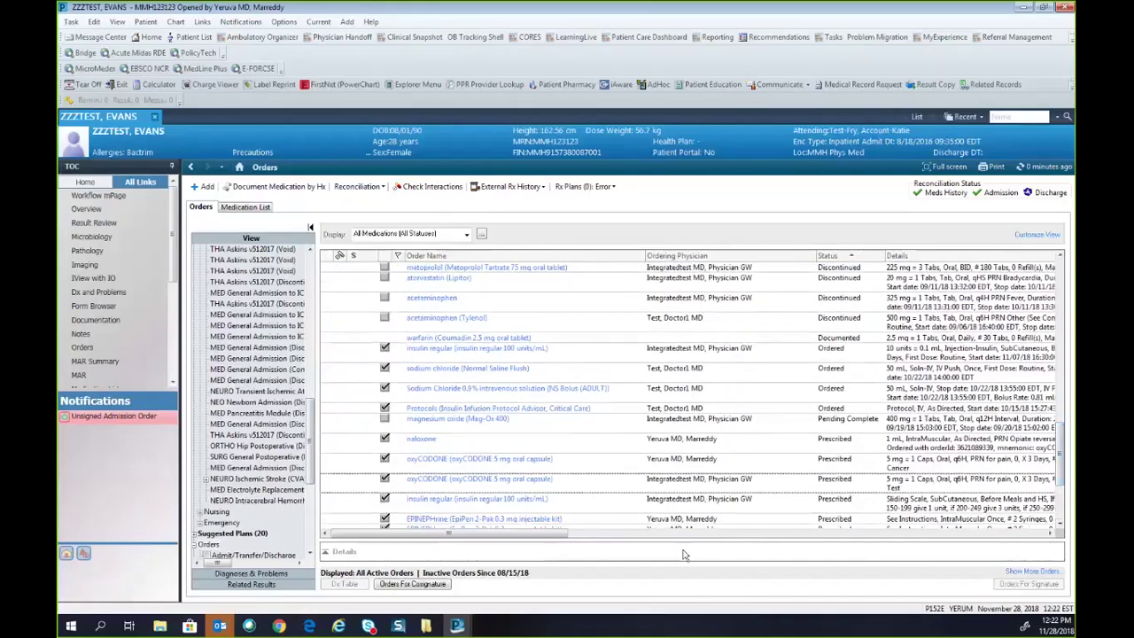
click(582, 467)
right_click(582, 468)
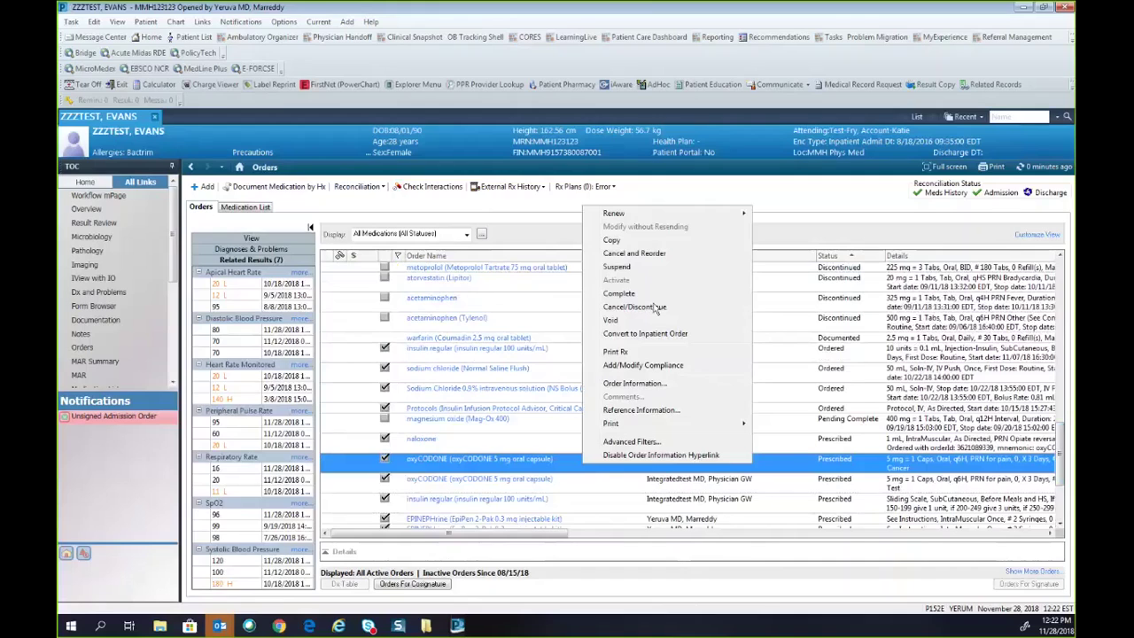
click(634, 384)
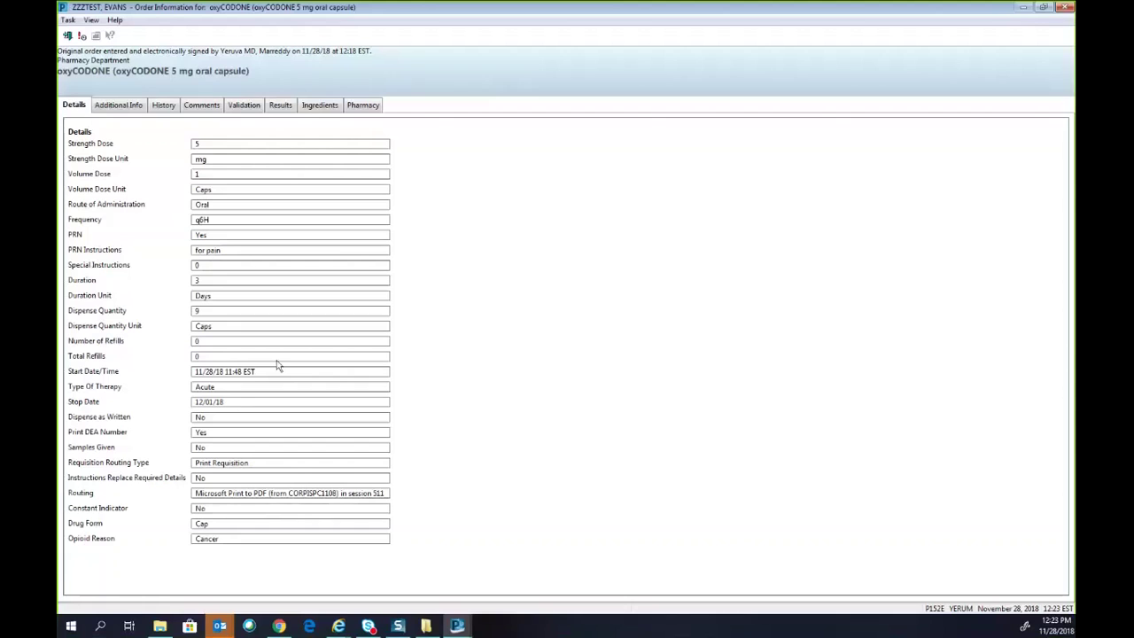
click(1068, 9)
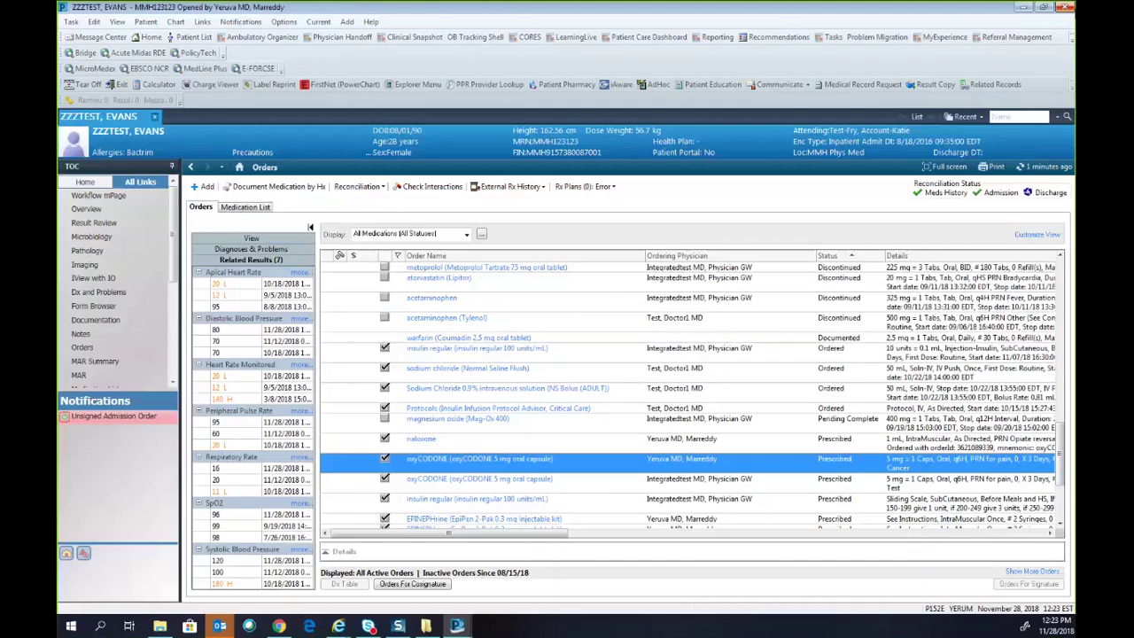
Add an inpatient oxyCODONE order with the order sentence 5 mg, Soln-Oral, Oral, q4H PRN.
click(203, 190)
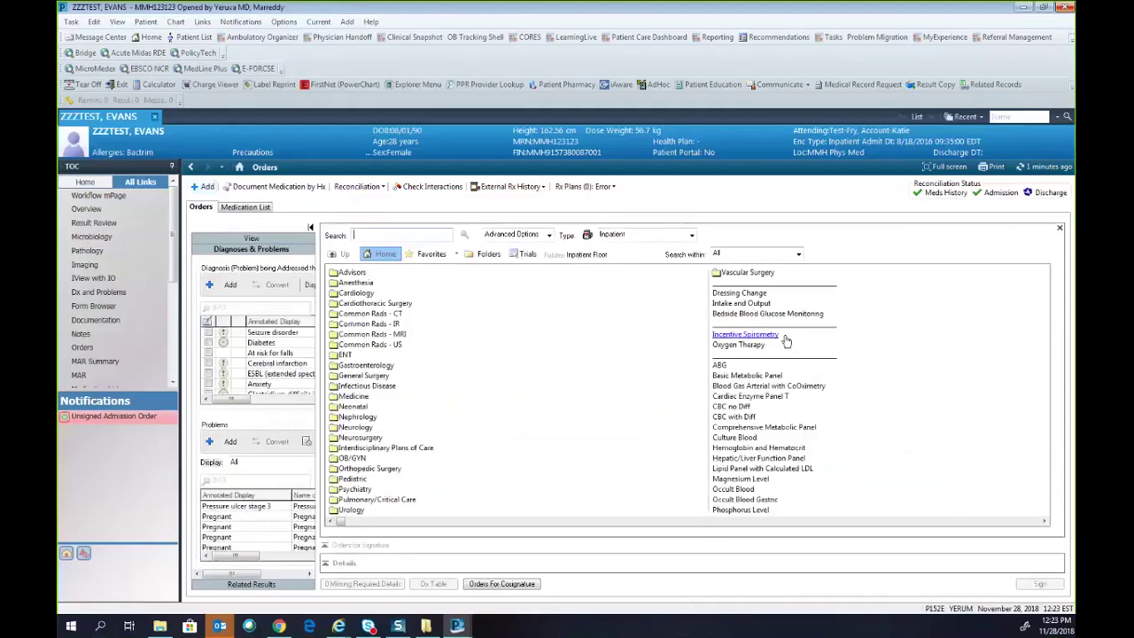
text(oxyco)
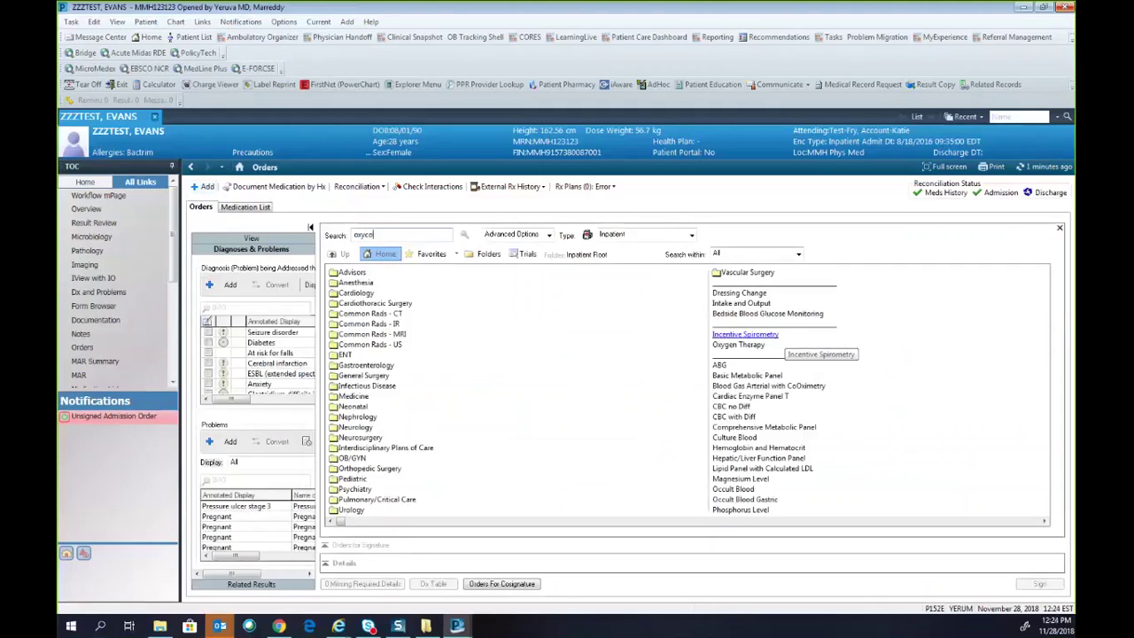
text(done)
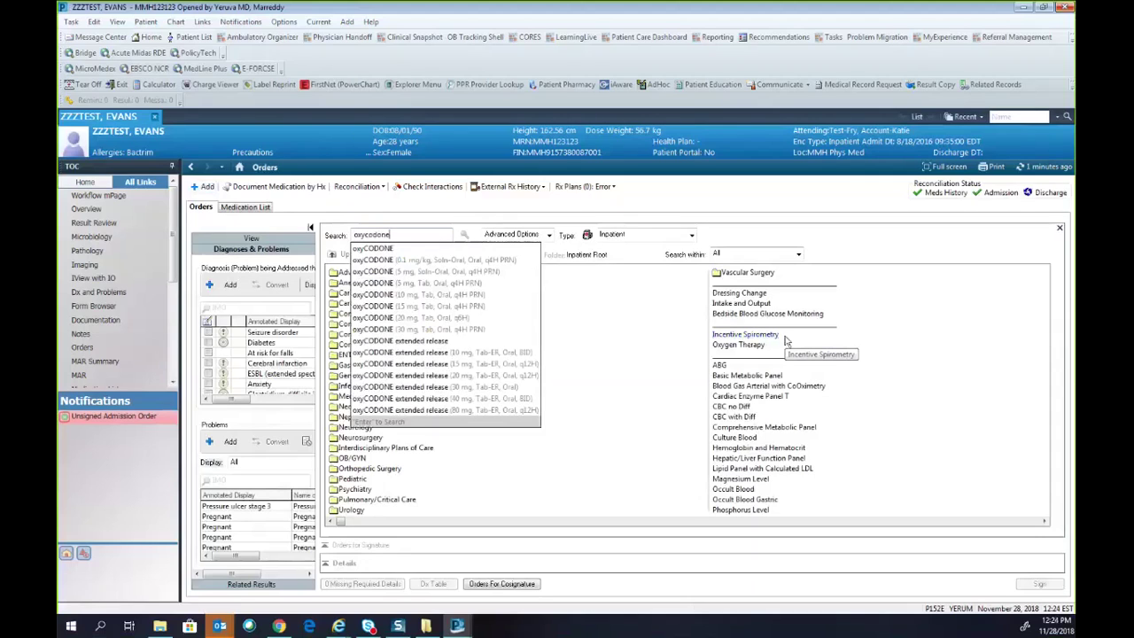
click(382, 252)
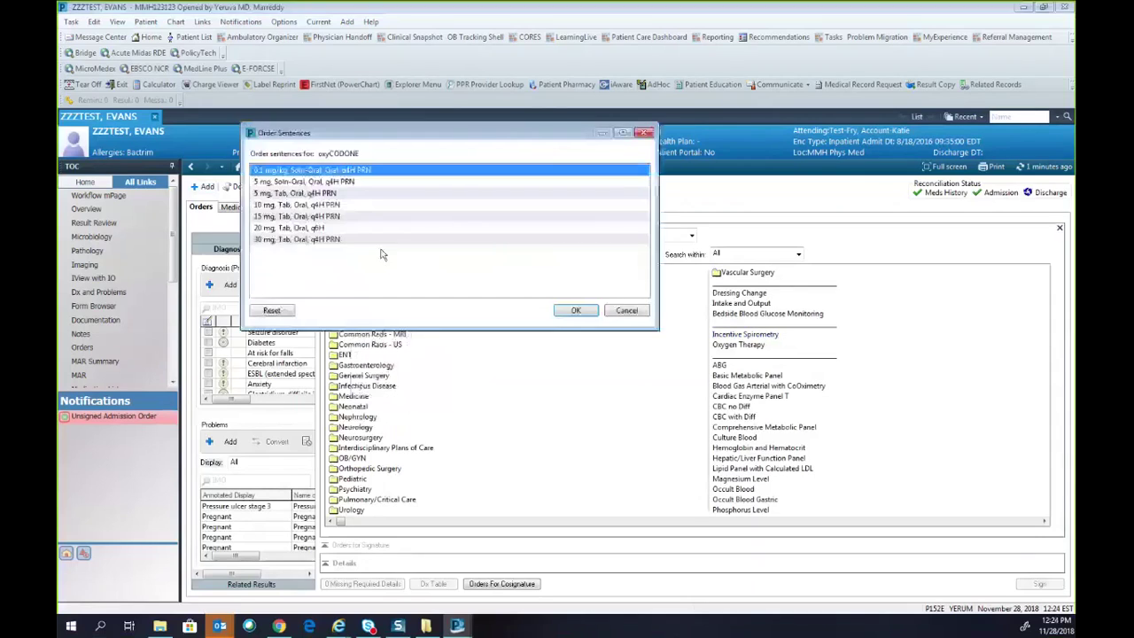
click(301, 182)
click(576, 310)
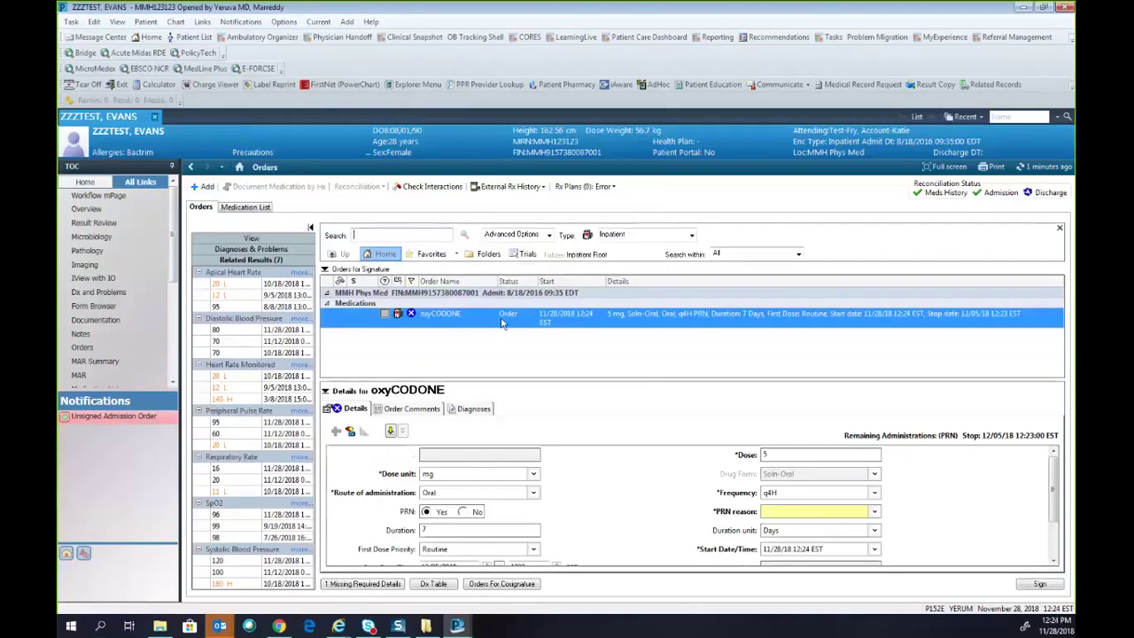
Switch the order type to Prescription and add oxyCODONE 5 mg oral capsule, 1 Caps, Oral, q6H, PRN for pain, X 3 Days.
click(692, 234)
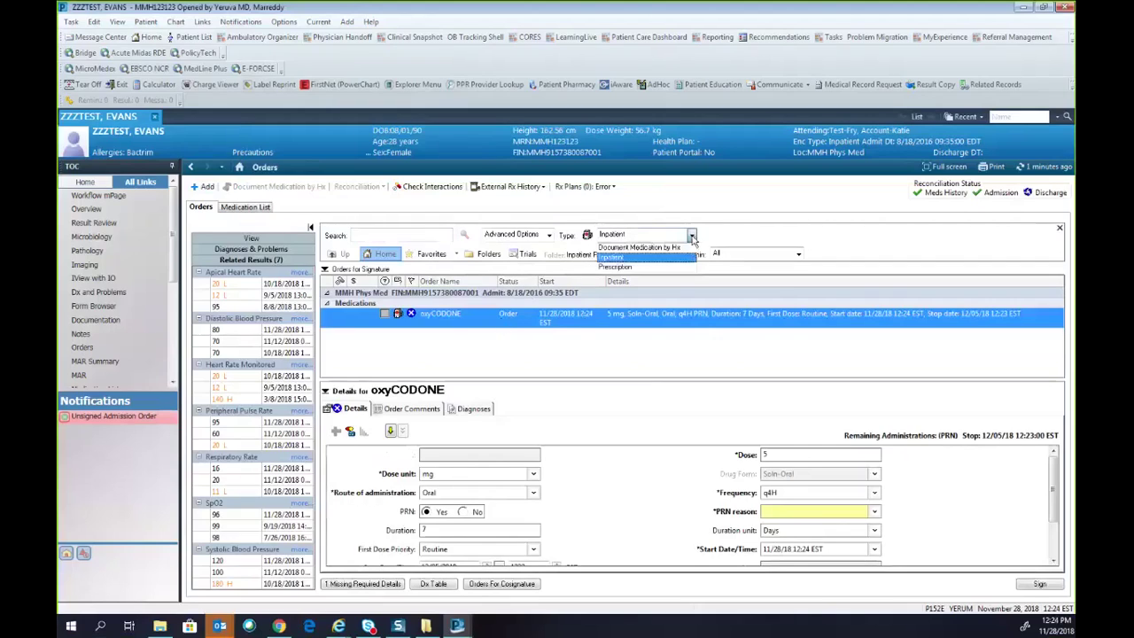
click(625, 269)
text(cxy)
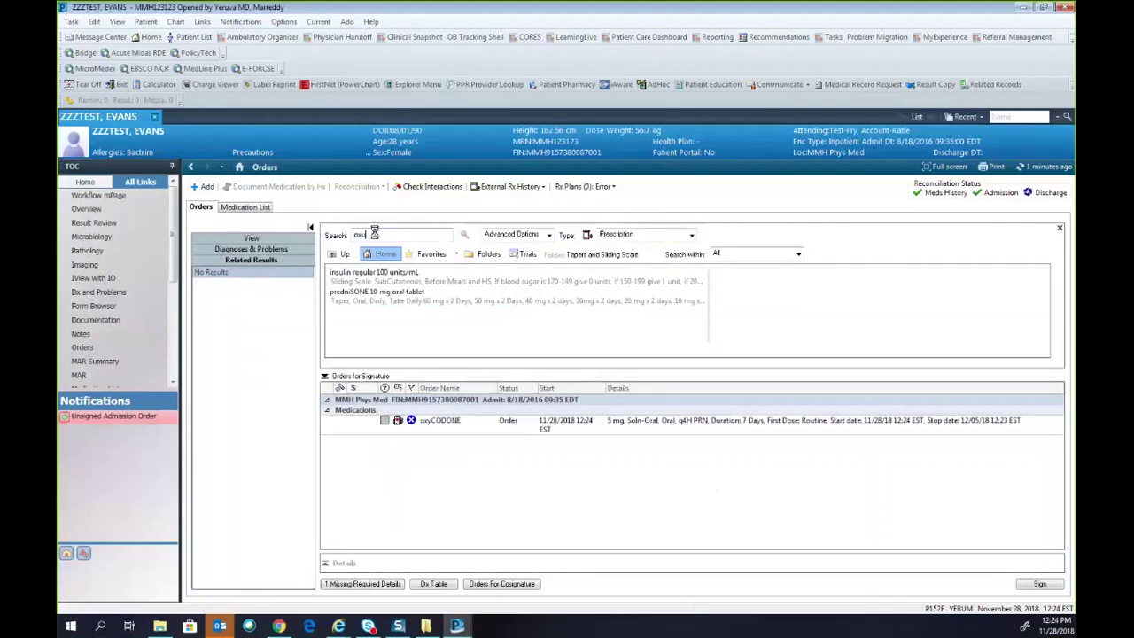
text(cod)
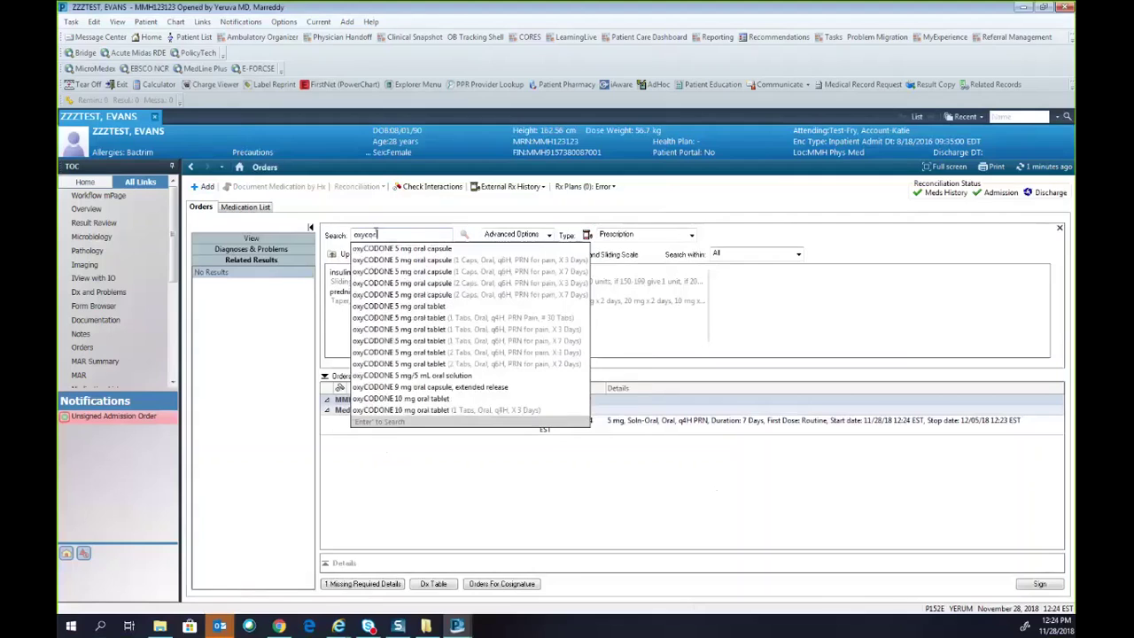
click(474, 261)
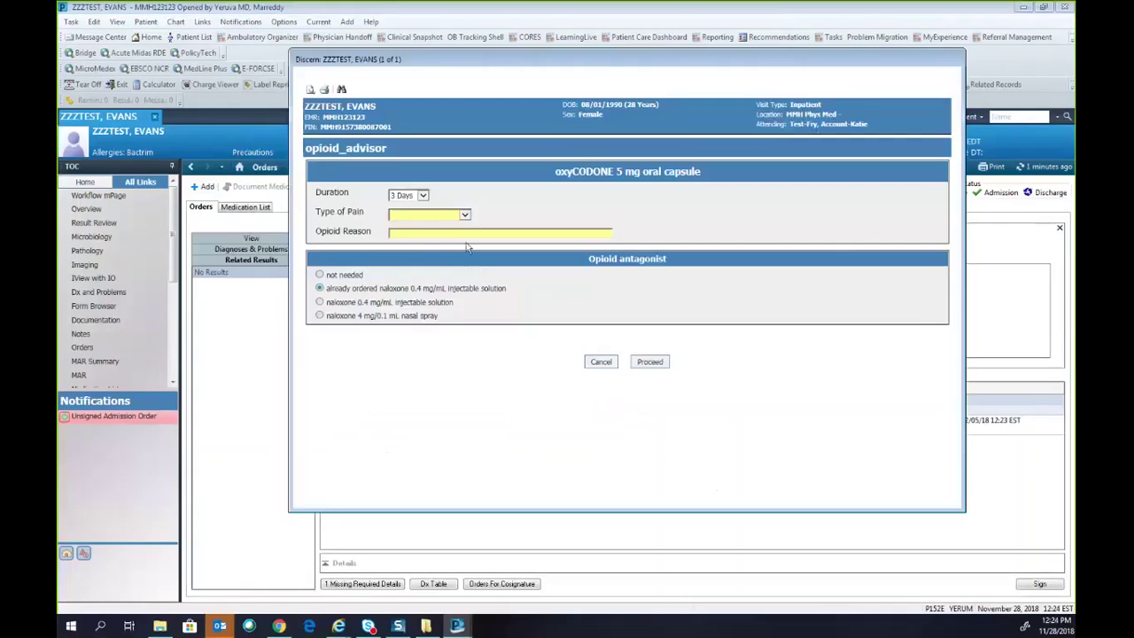
Complete the opioid advisor with duration 7 Days, pain type Non-acute Pain and opioid reason Test, and proceed.
click(424, 195)
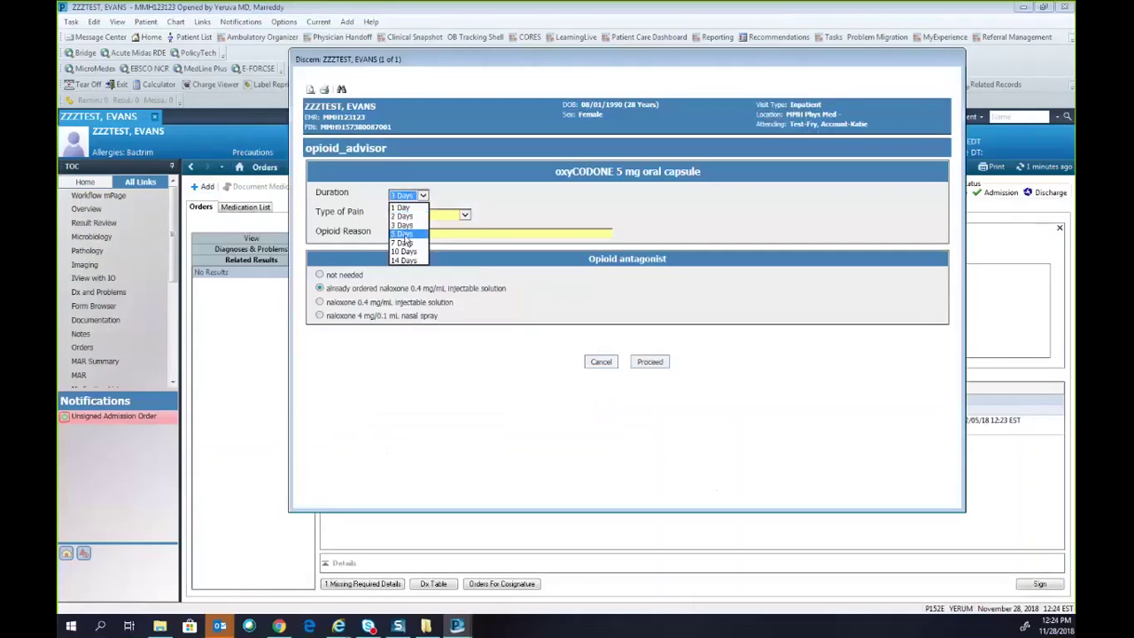
click(405, 242)
click(427, 215)
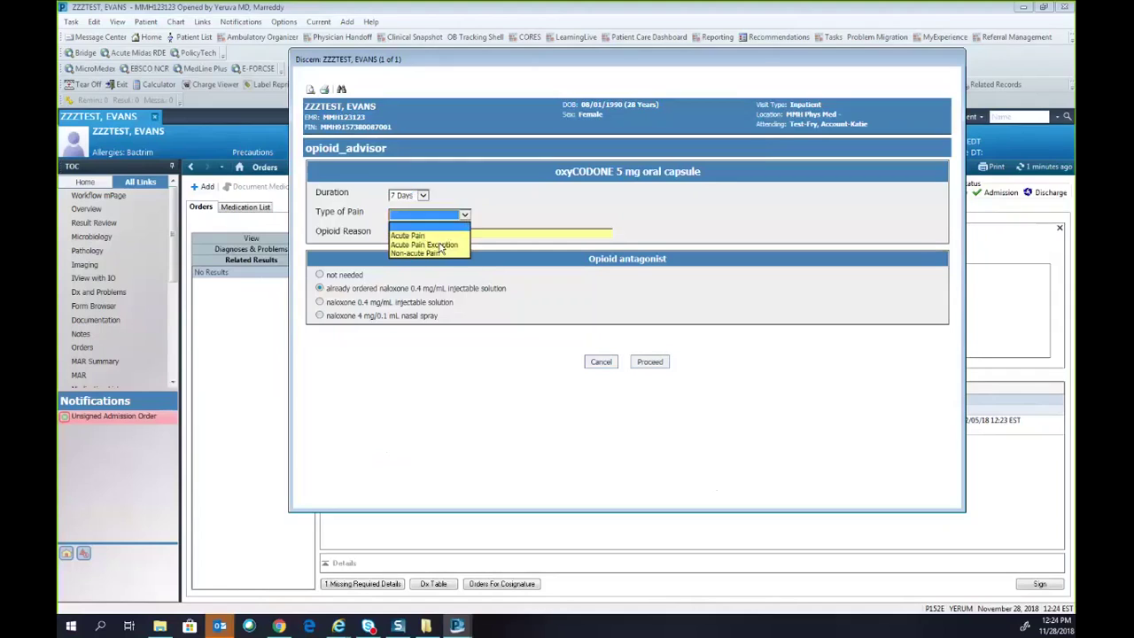
click(425, 255)
click(439, 233)
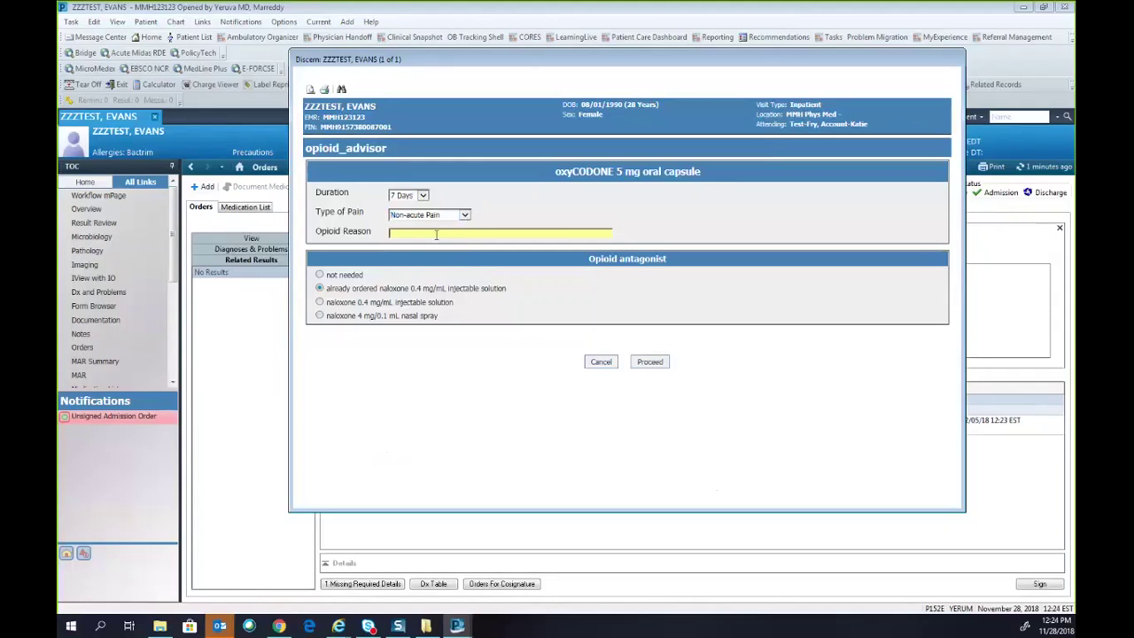
text(Test)
click(662, 364)
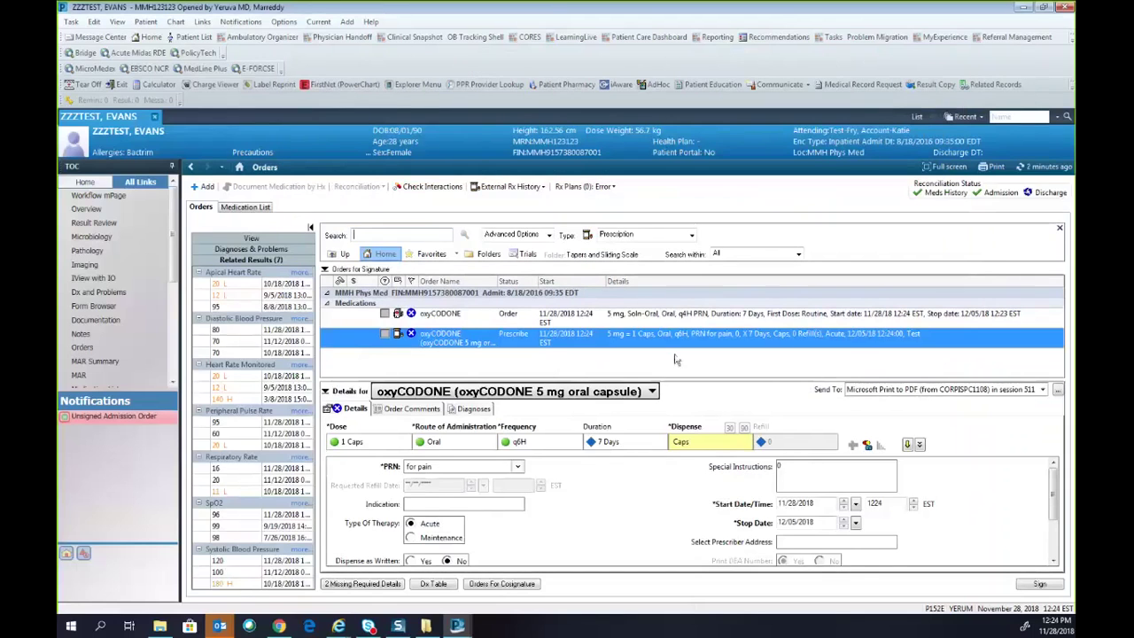
Remove the unsigned oxyCODONE prescription and the inpatient oxyCODONE order, and dismiss the e-mail notification.
right_click(786, 335)
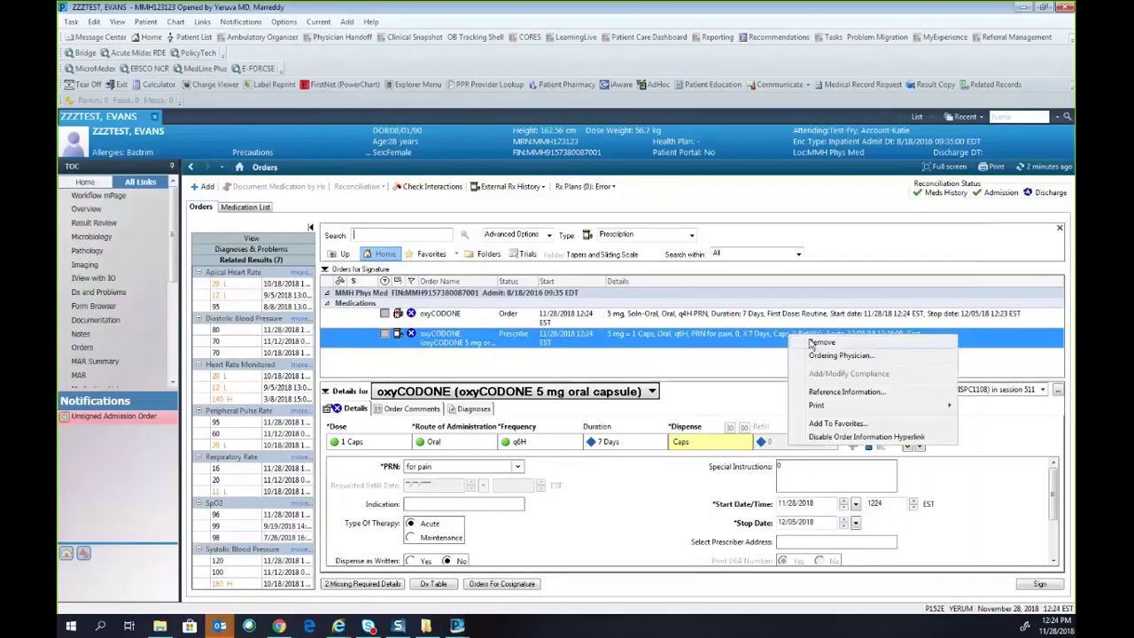
click(820, 342)
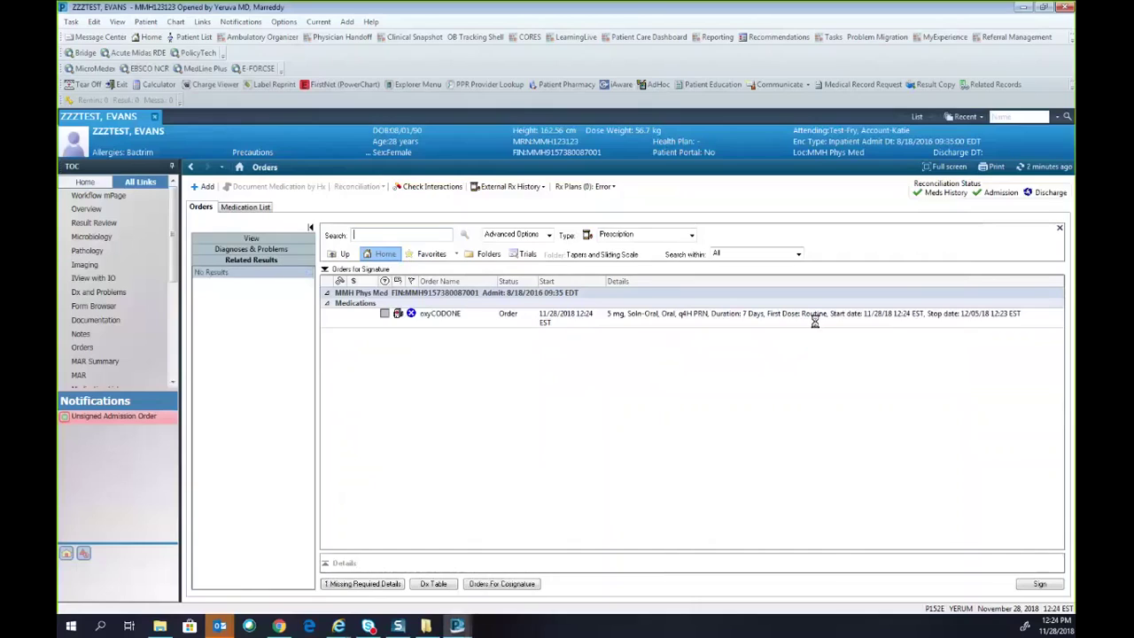
right_click(816, 326)
click(845, 329)
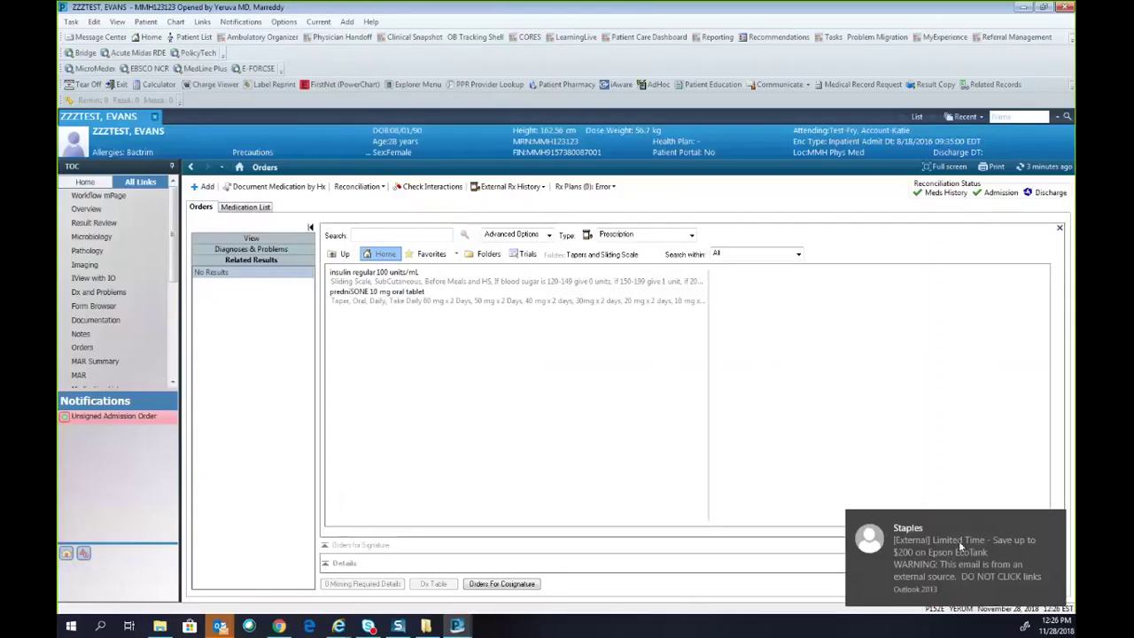
click(1053, 517)
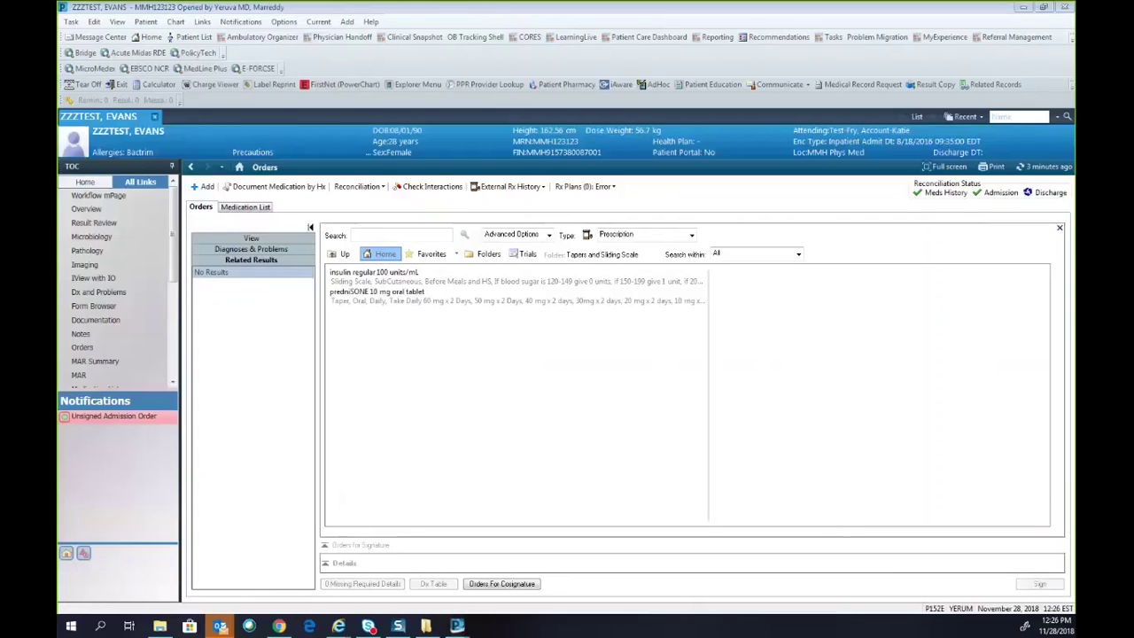